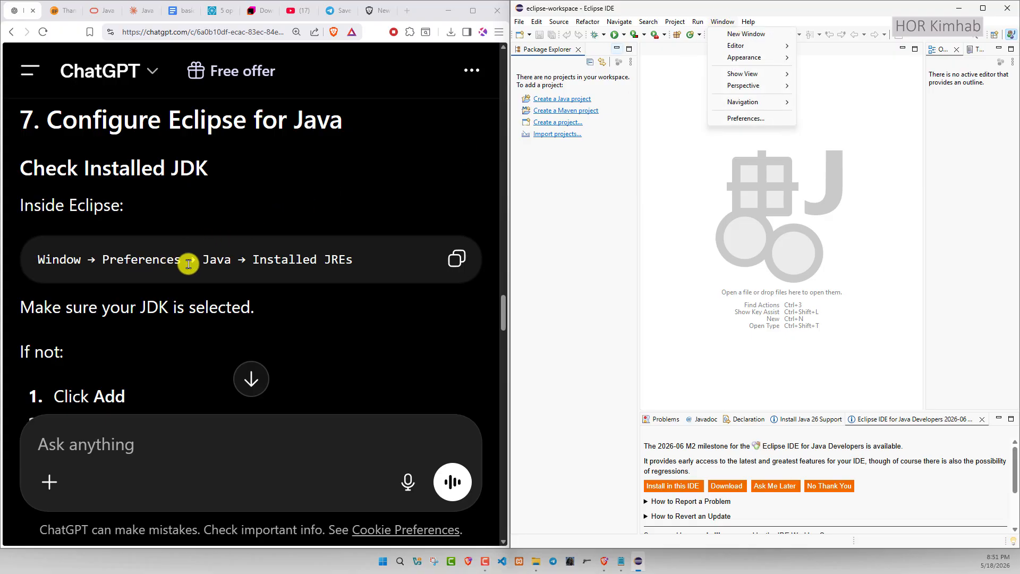
- Open the Eclipse preferences and expand the Java category
click(737, 120)
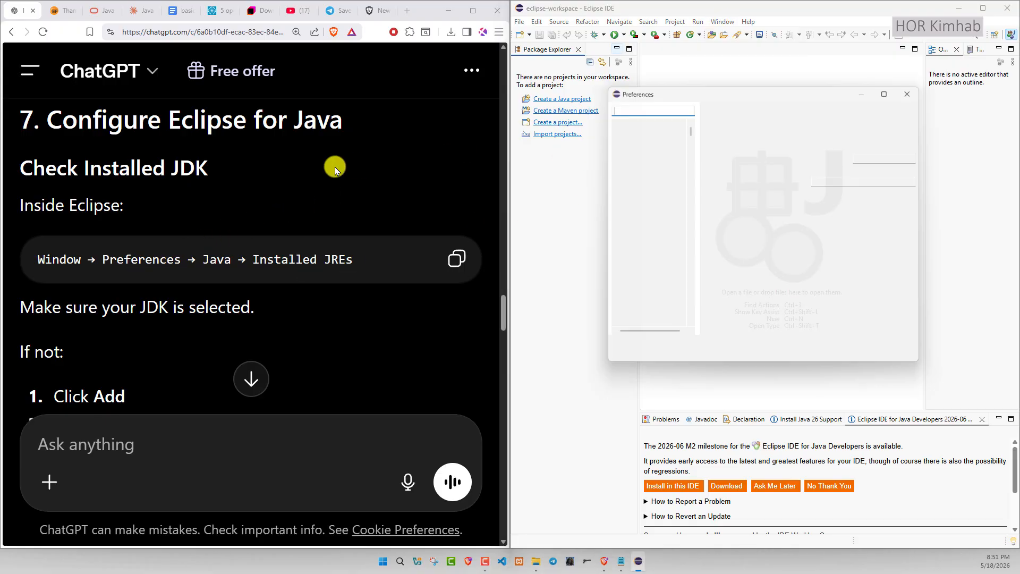
drag(683, 90, 559, 88)
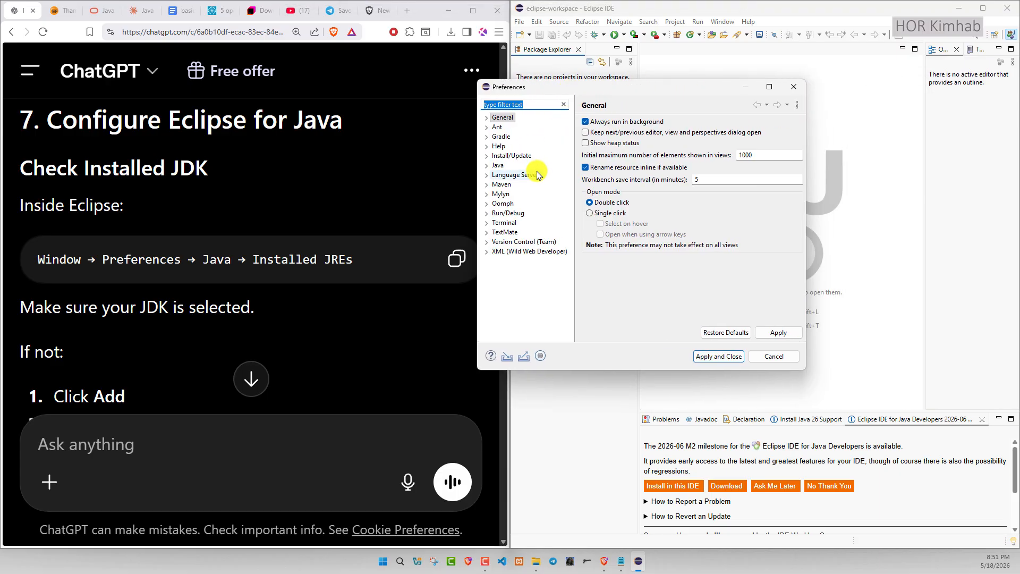
click(488, 166)
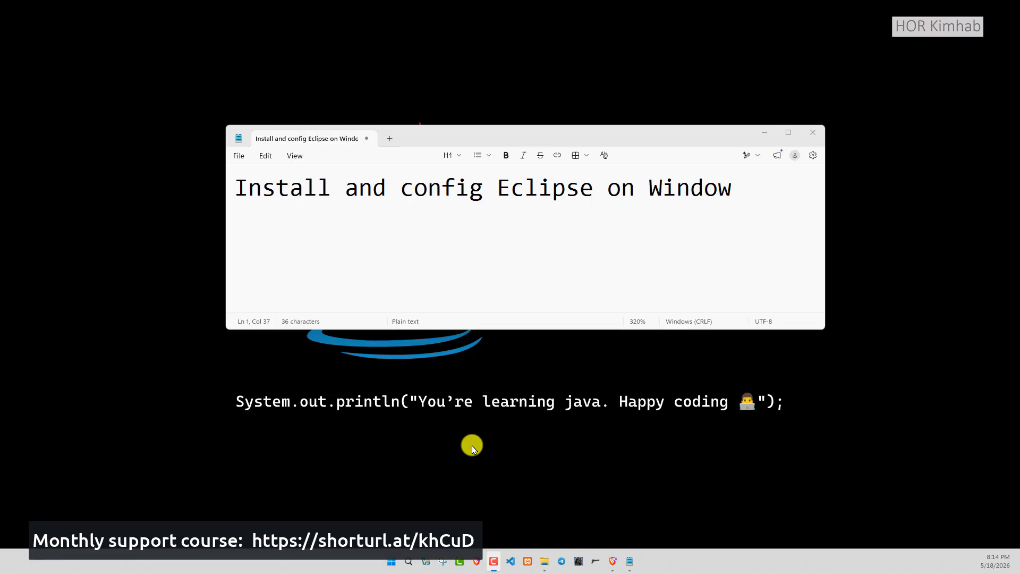
- Copy the Notepad text "Install and config Eclipse on Window" and submit it as a ChatGPT prompt in the browser
drag(503, 190, 597, 189)
click(564, 244)
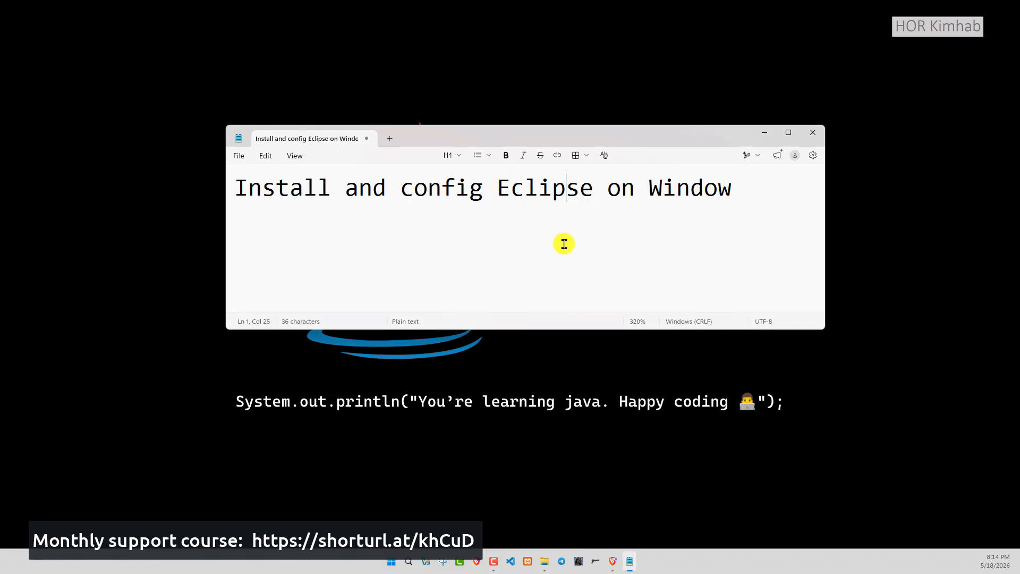
click(492, 188)
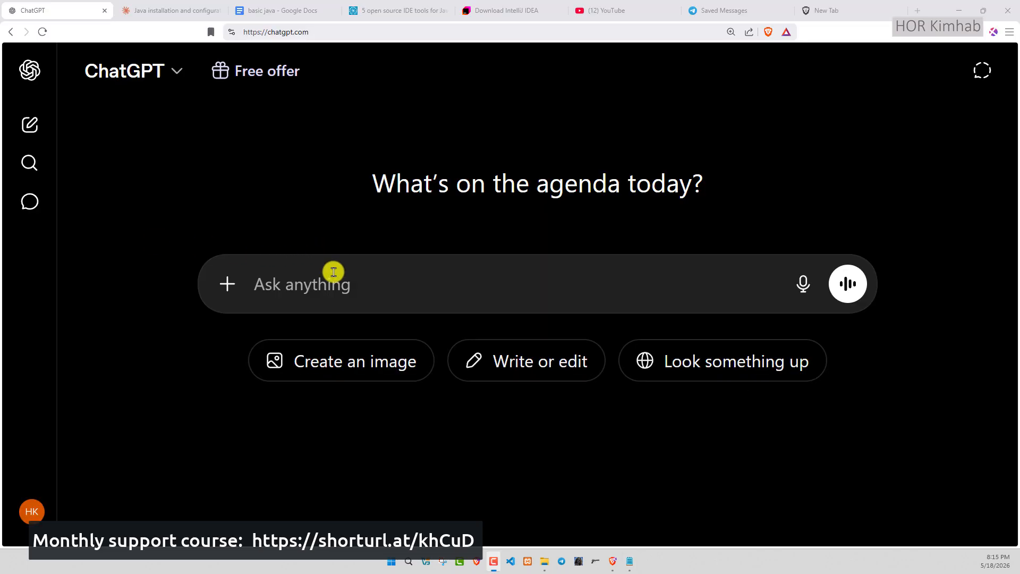
click(333, 279)
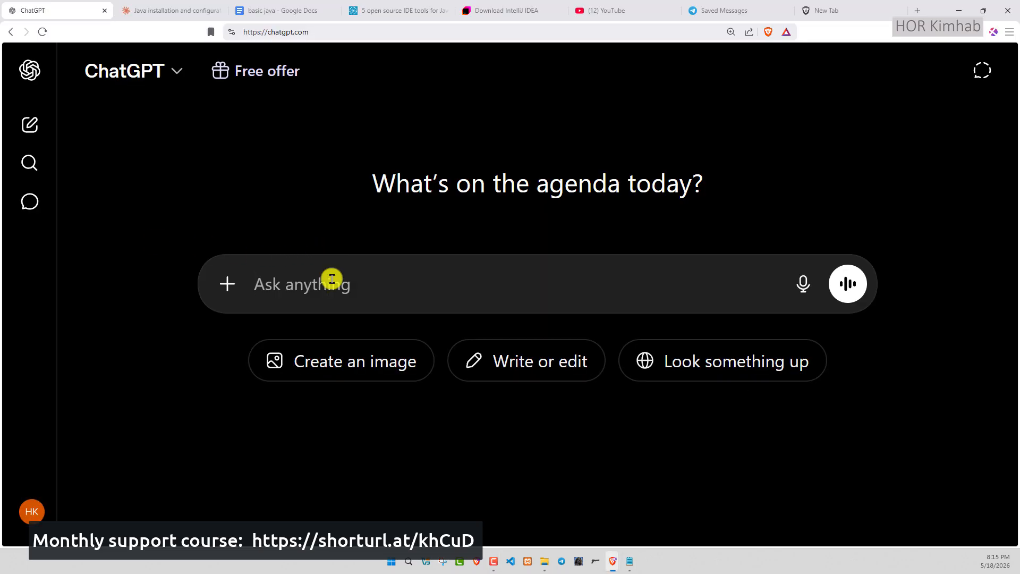
text(Install and config Eclipse on Window)
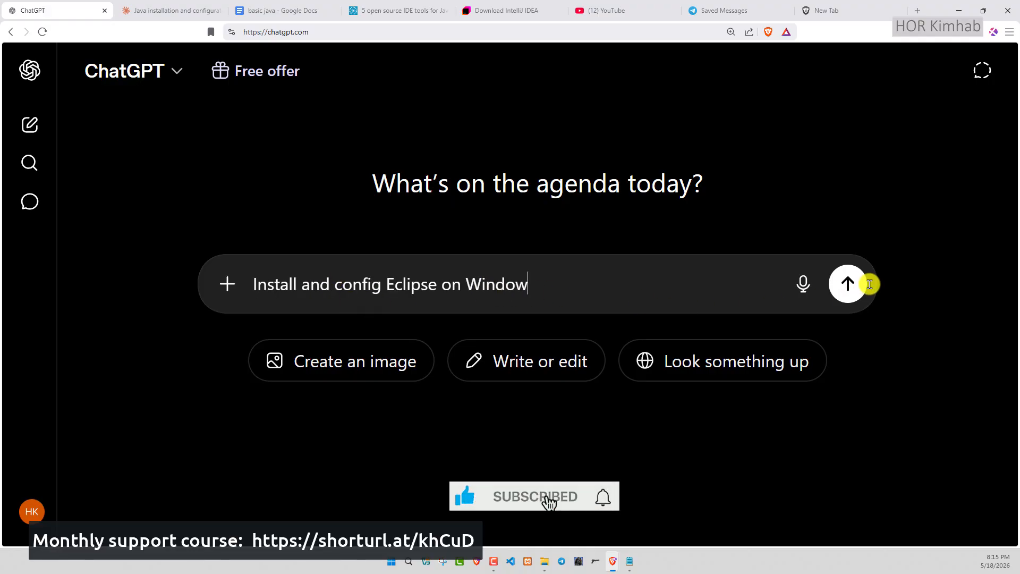
key(Return)
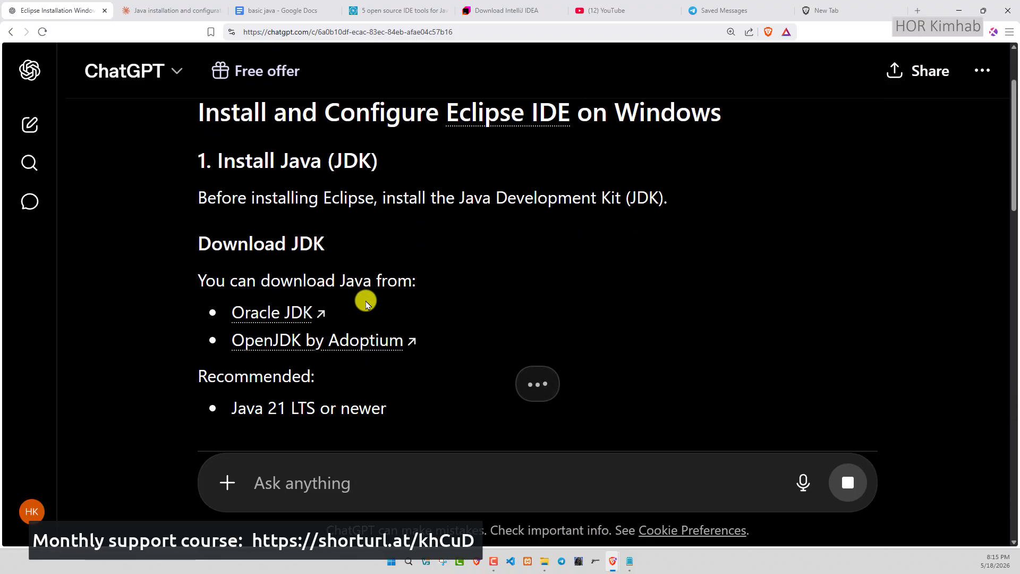
- Read the answer's Install Java (JDK) section and examine its download sources and recommended version
scroll(328, 197, up, 1)
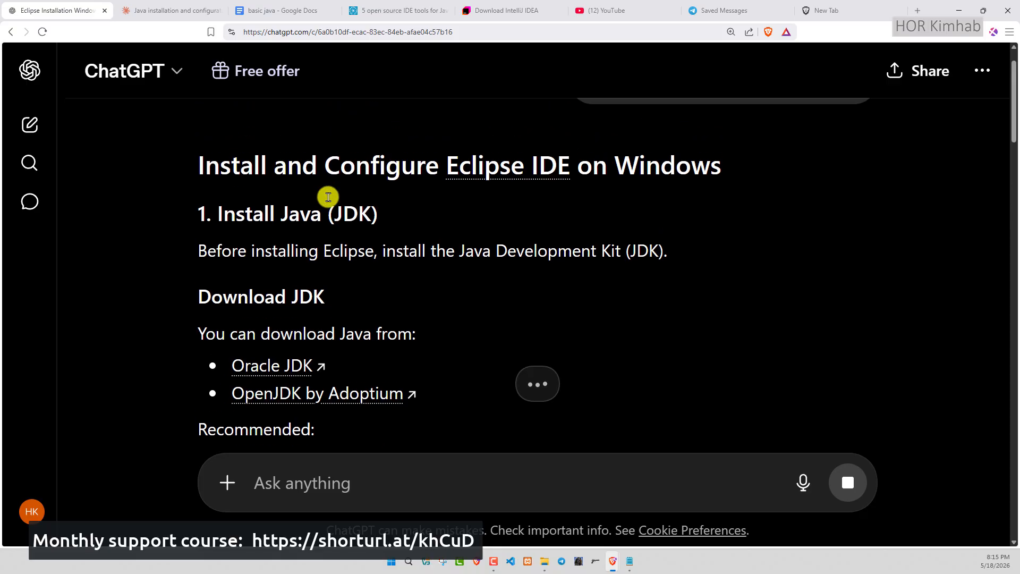
scroll(274, 203, down, 1)
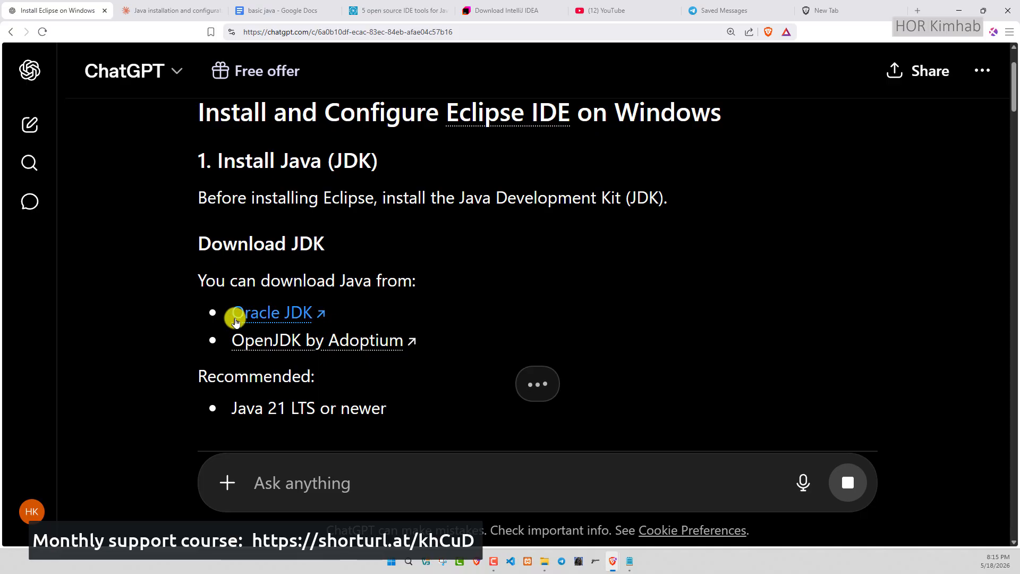
mouse_move(239, 321)
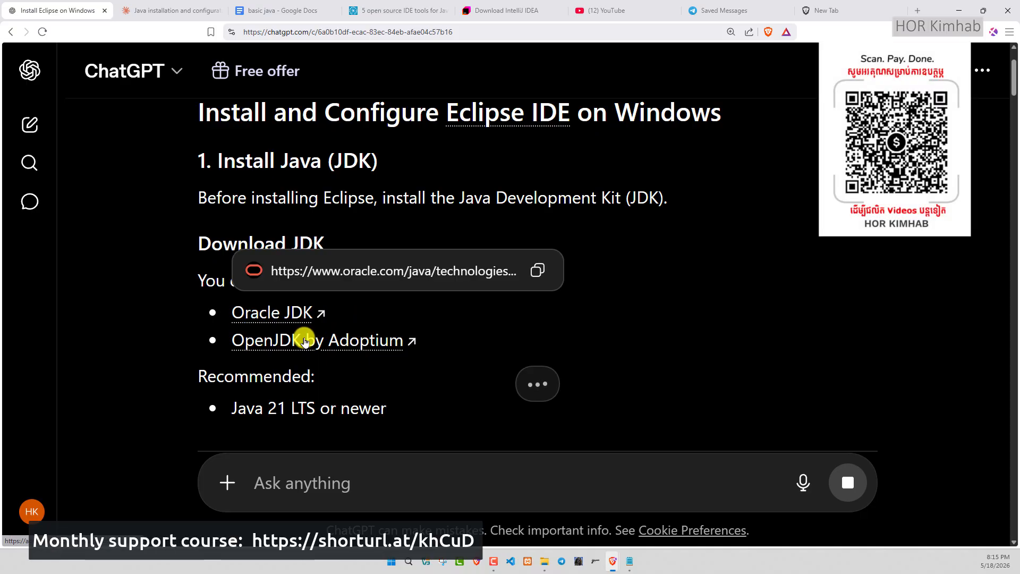
mouse_move(399, 328)
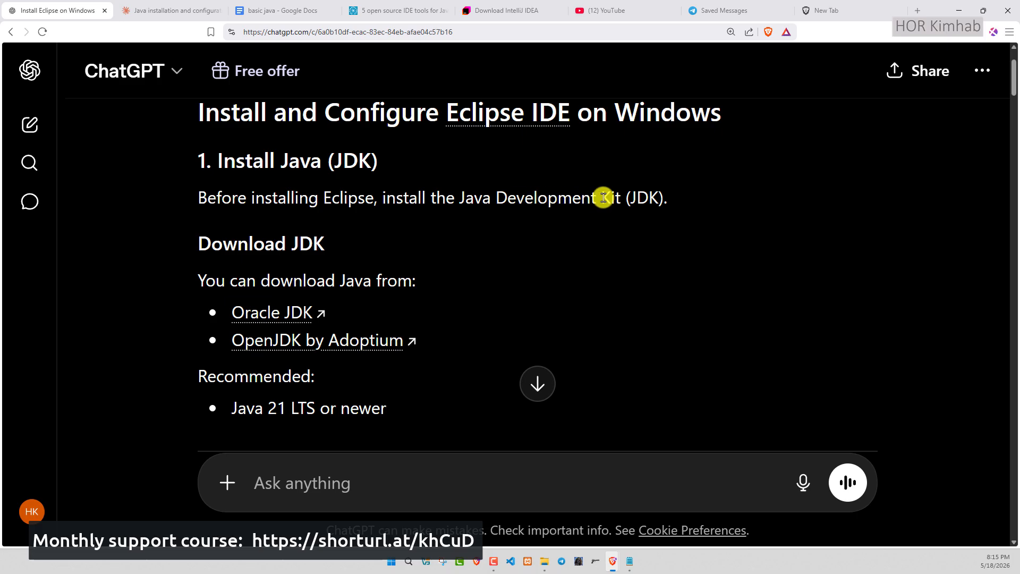
scroll(441, 288, down, 1)
mouse_move(282, 264)
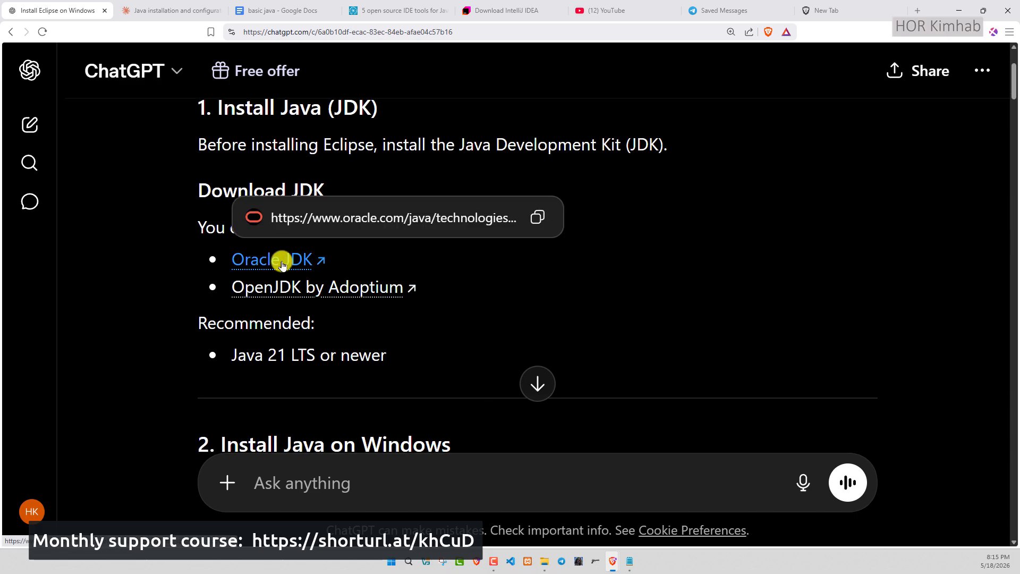
scroll(346, 324, down, 1)
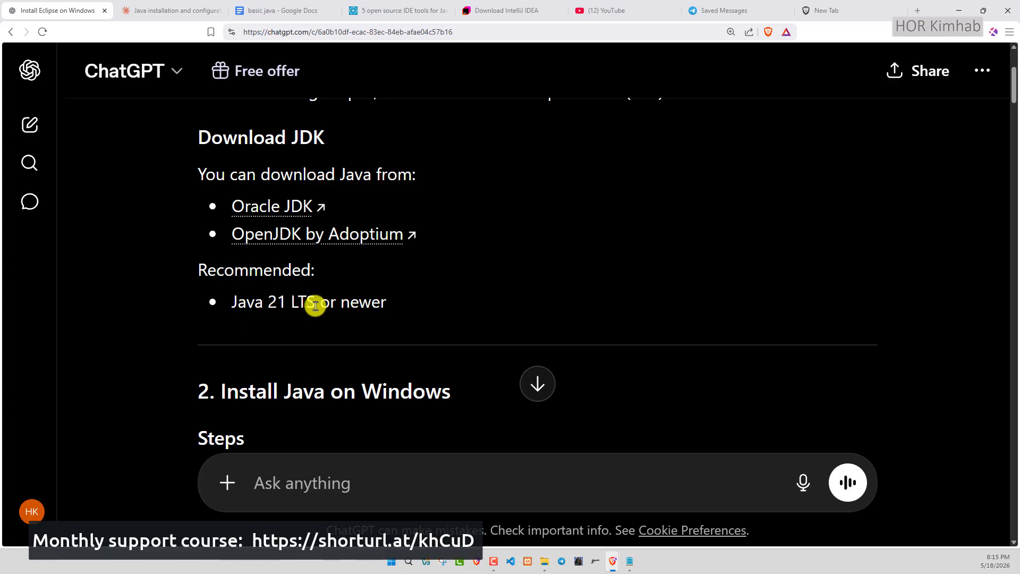
scroll(376, 303, down, 3)
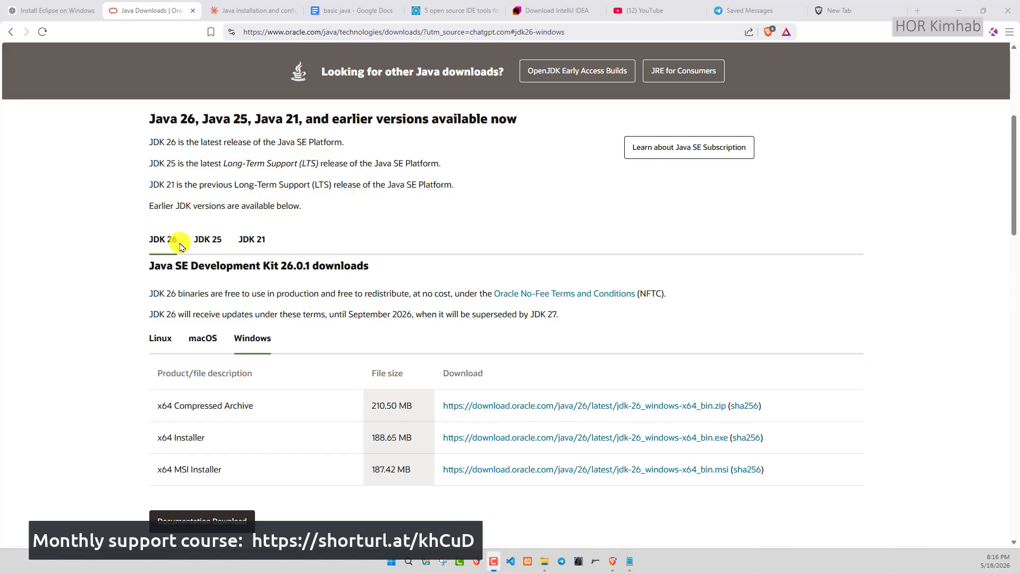
- Return to the ChatGPT answer and open the Eclipse IDE Download link in its Install Eclipse section
click(53, 11)
scroll(324, 367, down, 2)
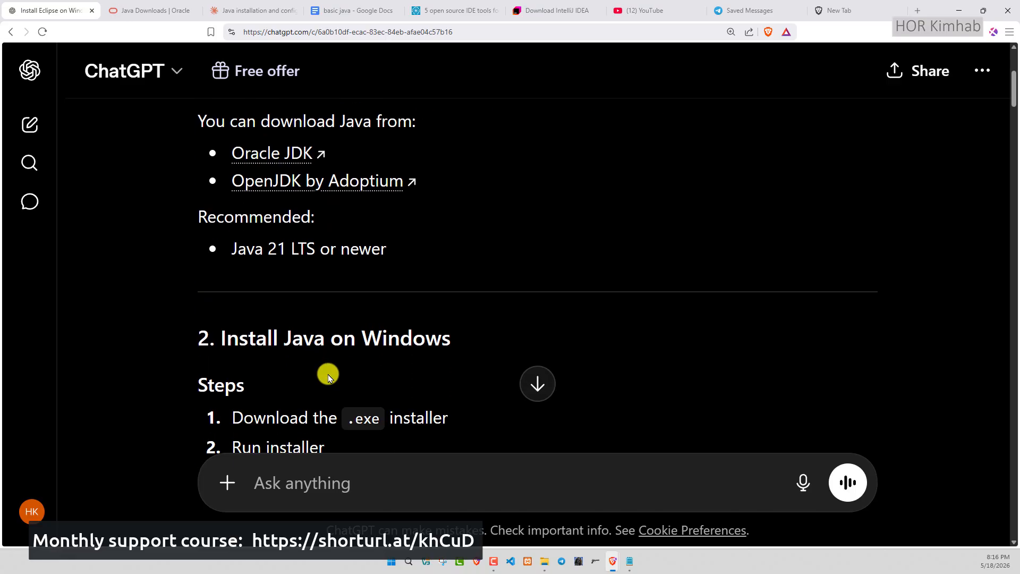
scroll(328, 377, down, 2)
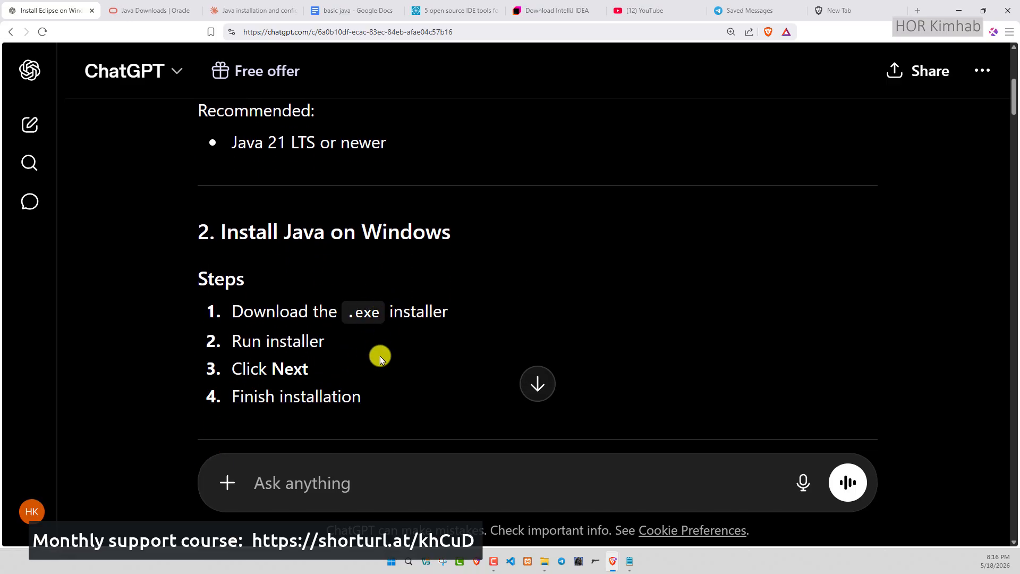
scroll(380, 359, down, 3)
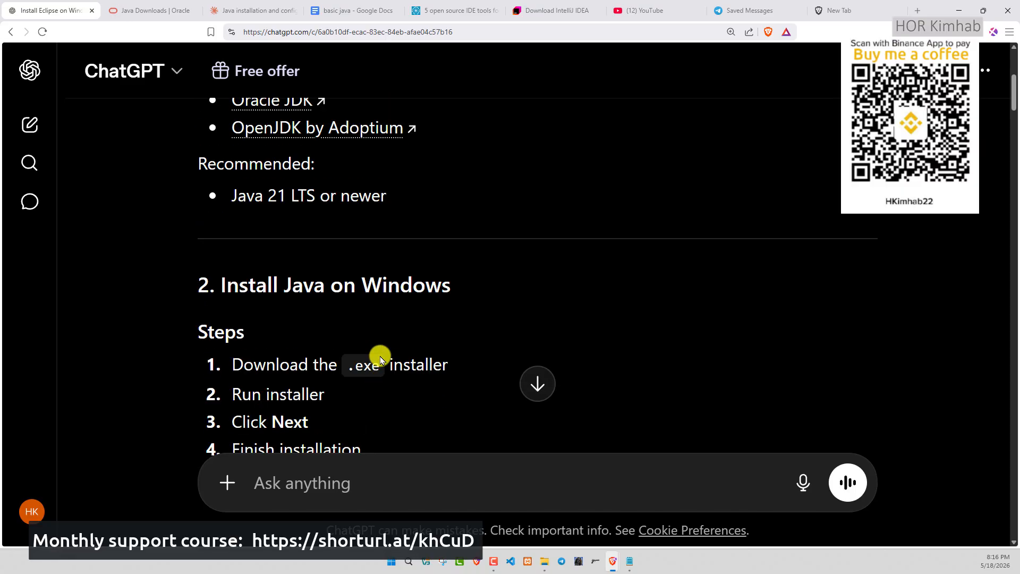
scroll(380, 359, up, 3)
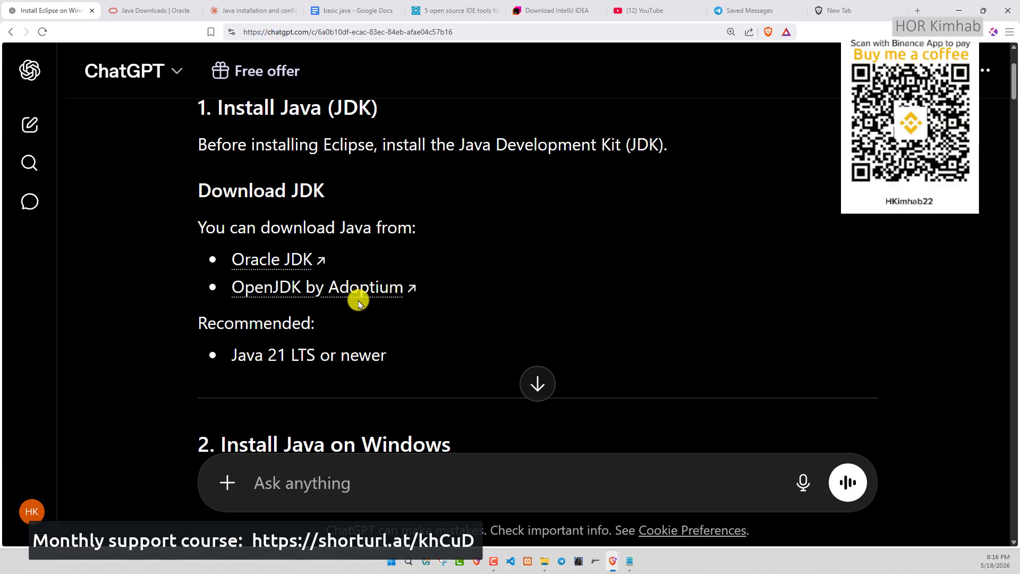
scroll(358, 303, down, 12)
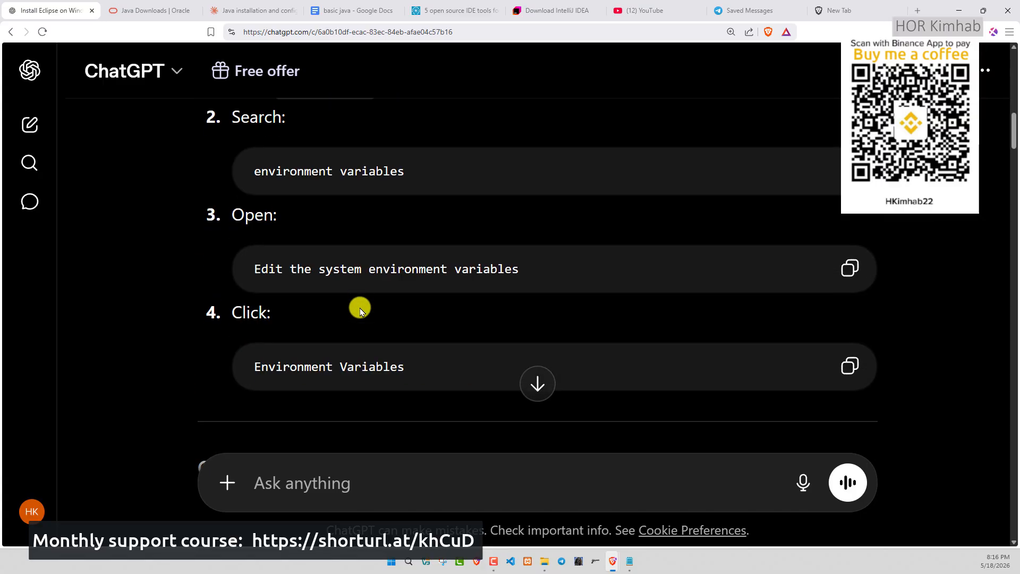
scroll(360, 311, down, 5)
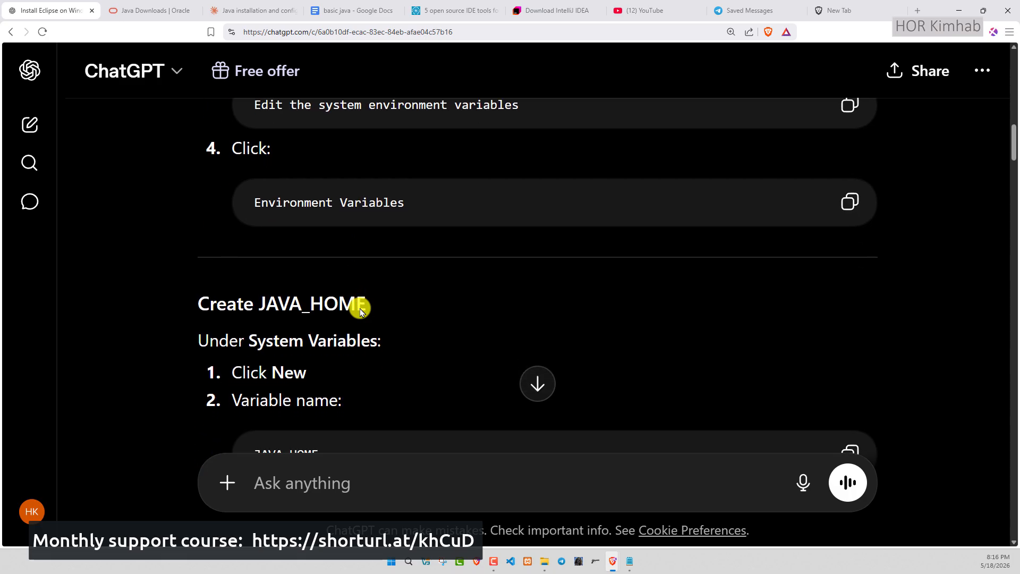
scroll(280, 287, down, 10)
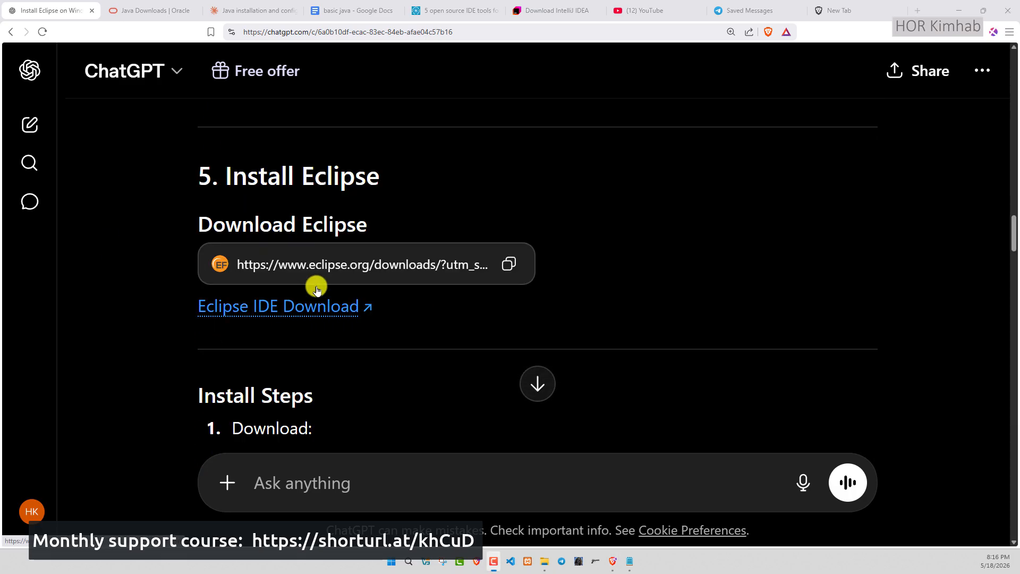
click(308, 304)
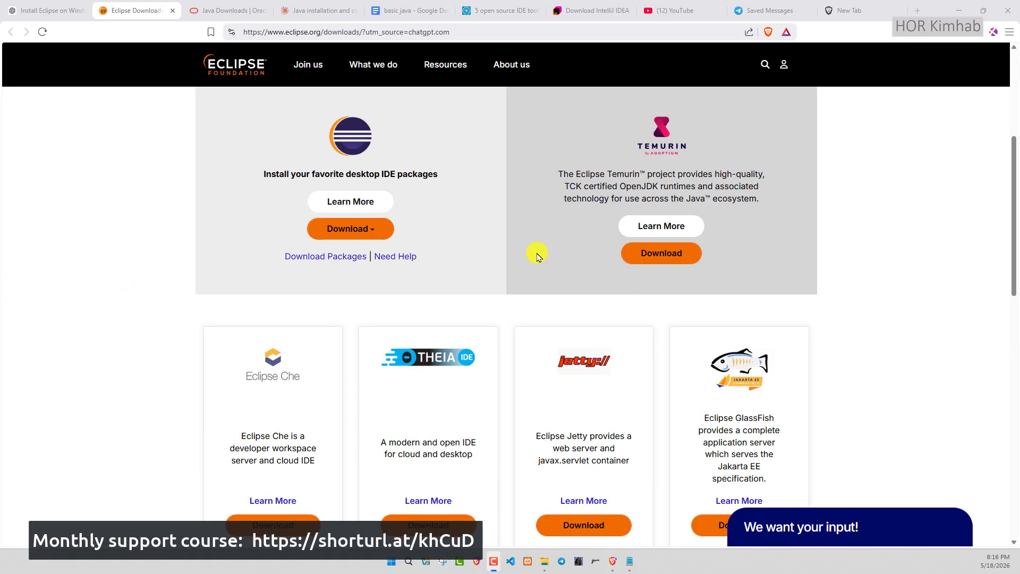
- Choose the x86_64 desktop IDE download and start downloading the installer from the offered mirror
drag(481, 33, 212, 32)
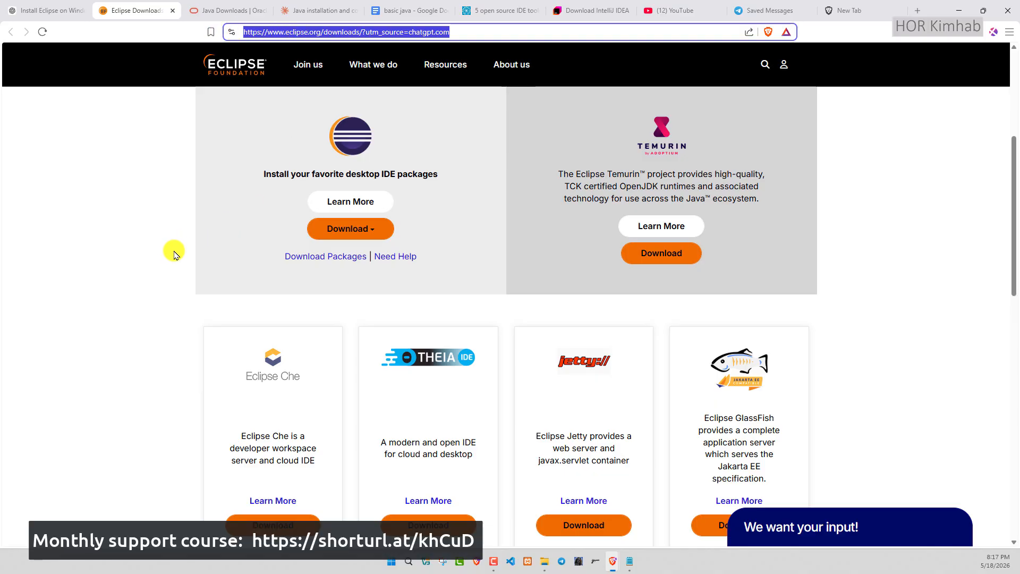
click(375, 230)
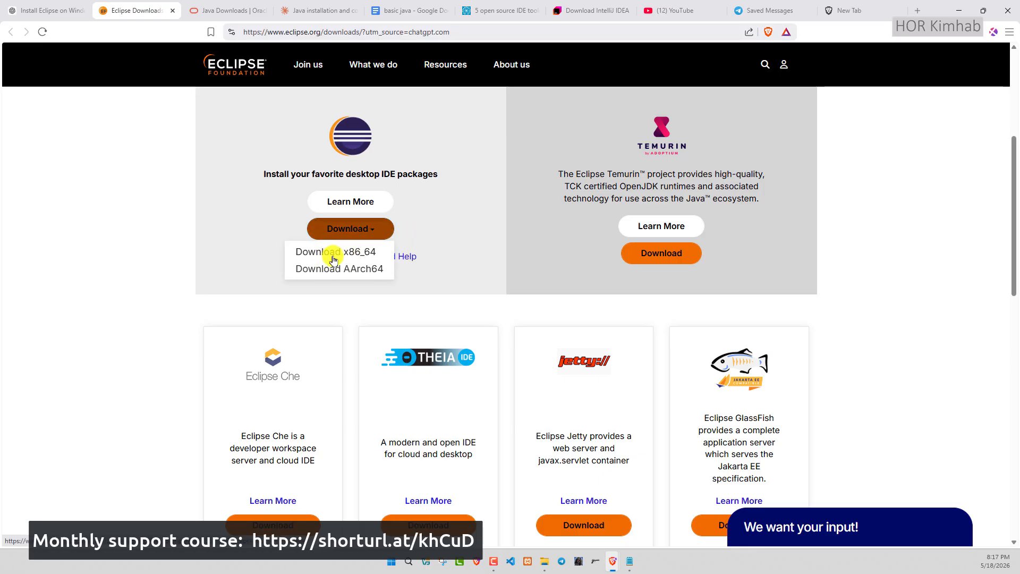
click(337, 253)
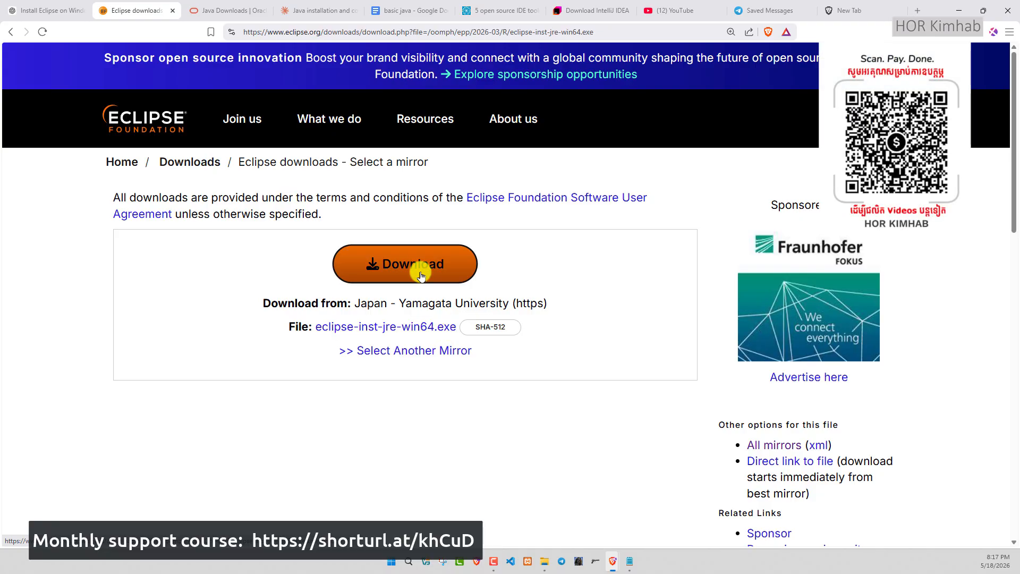
click(407, 266)
scroll(385, 329, down, 2)
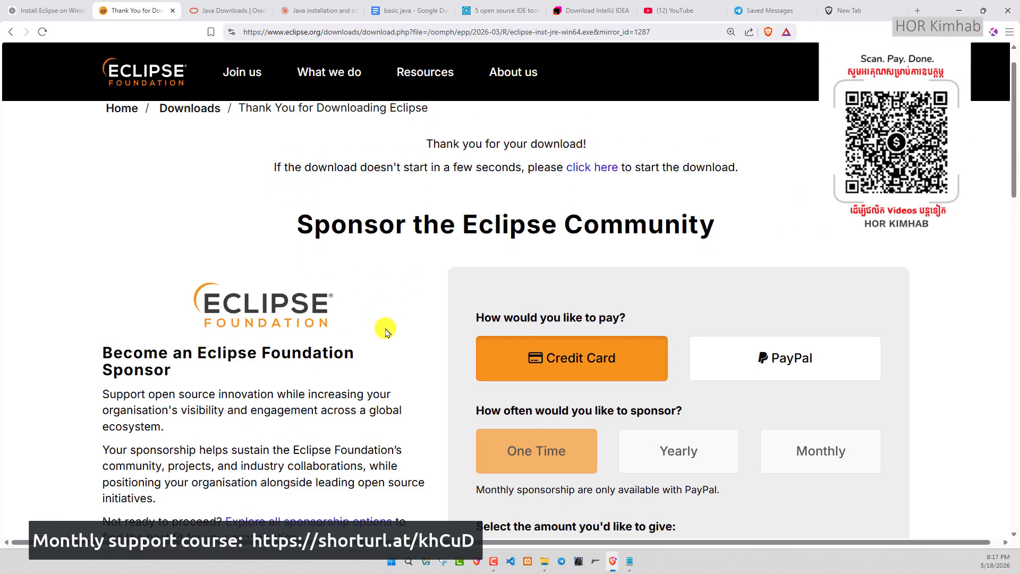
- Save eclipse-inst-jre-win64.exe to the Desktop folder
drag(261, 8, 461, 225)
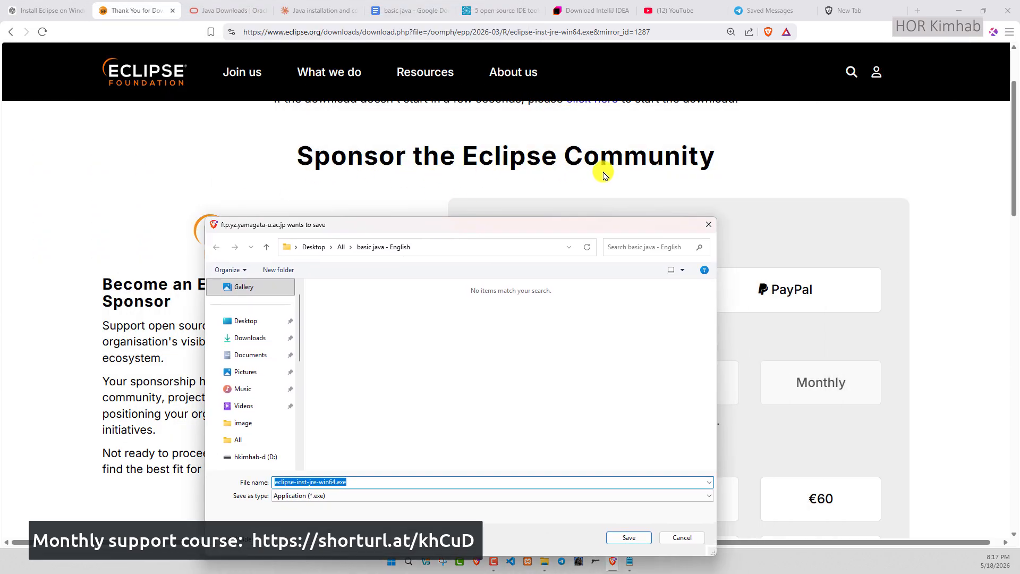
drag(443, 239, 467, 210)
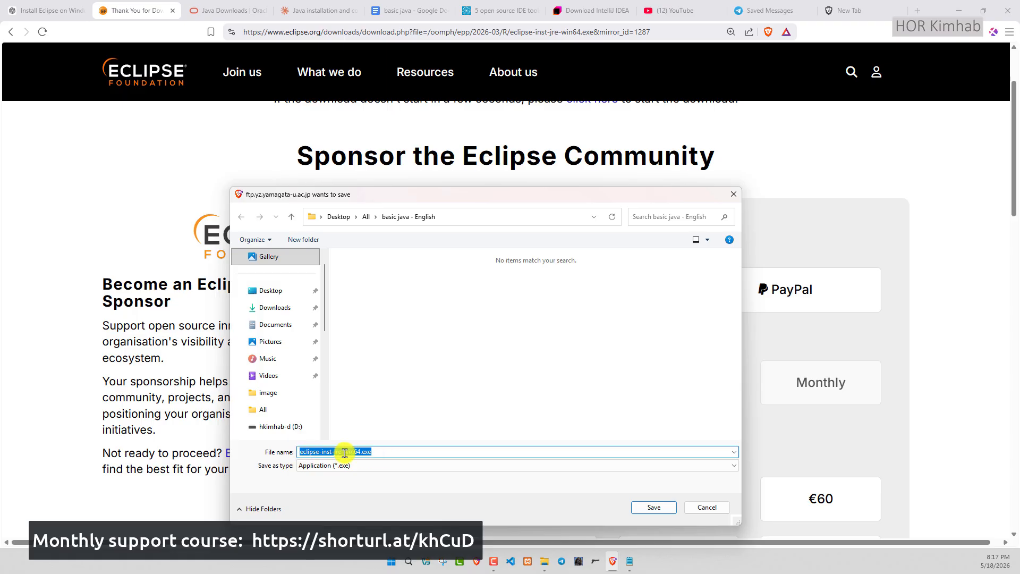
drag(378, 454, 316, 461)
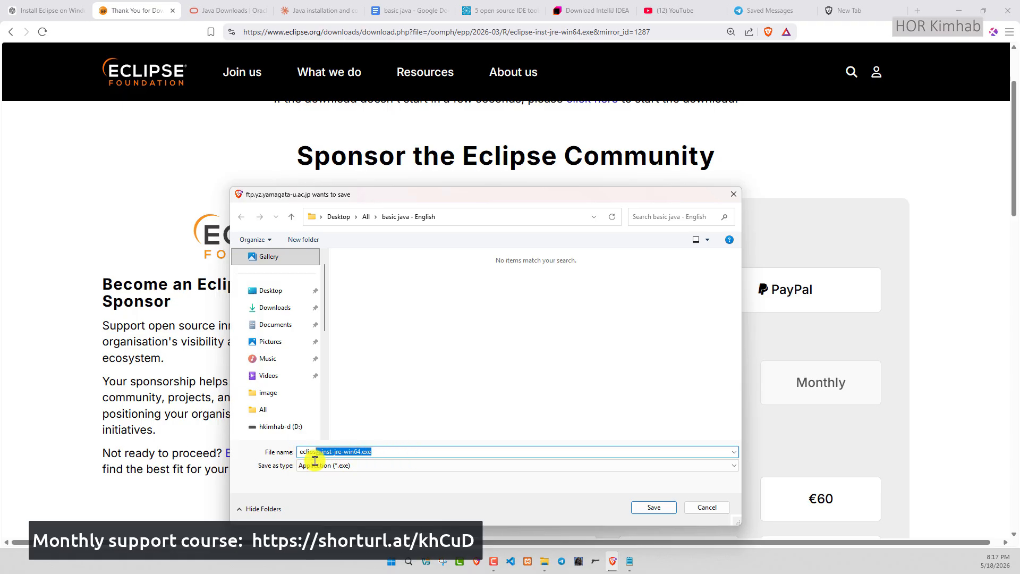
click(285, 292)
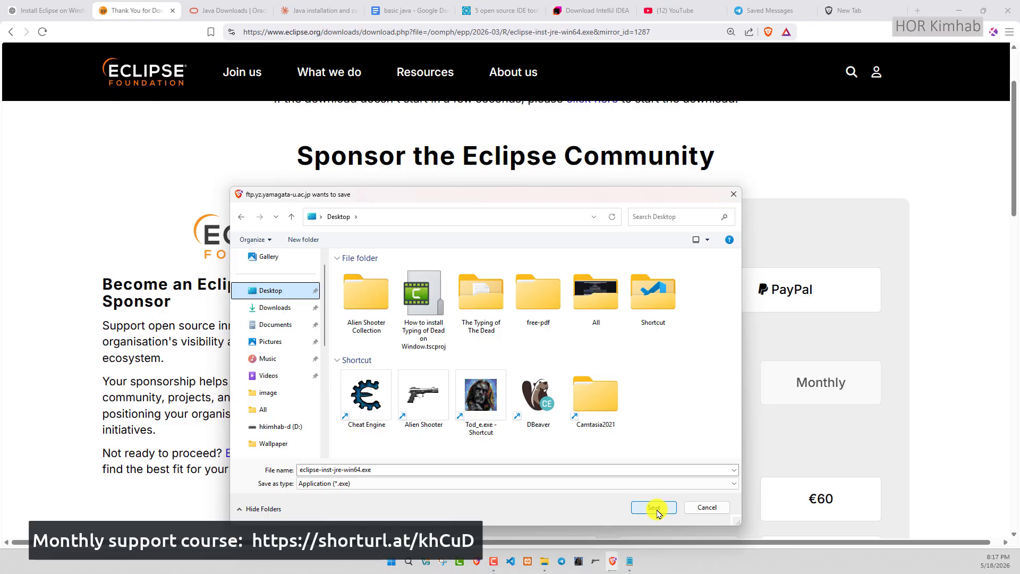
click(655, 508)
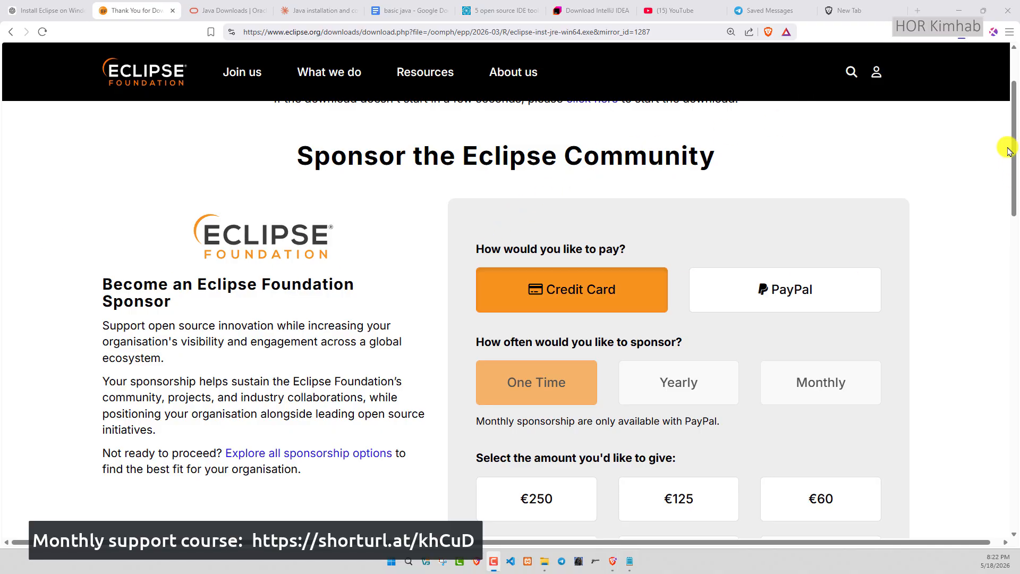
- Launch the downloaded Eclipse installer and select the Eclipse IDE for Java Developers package
click(964, 38)
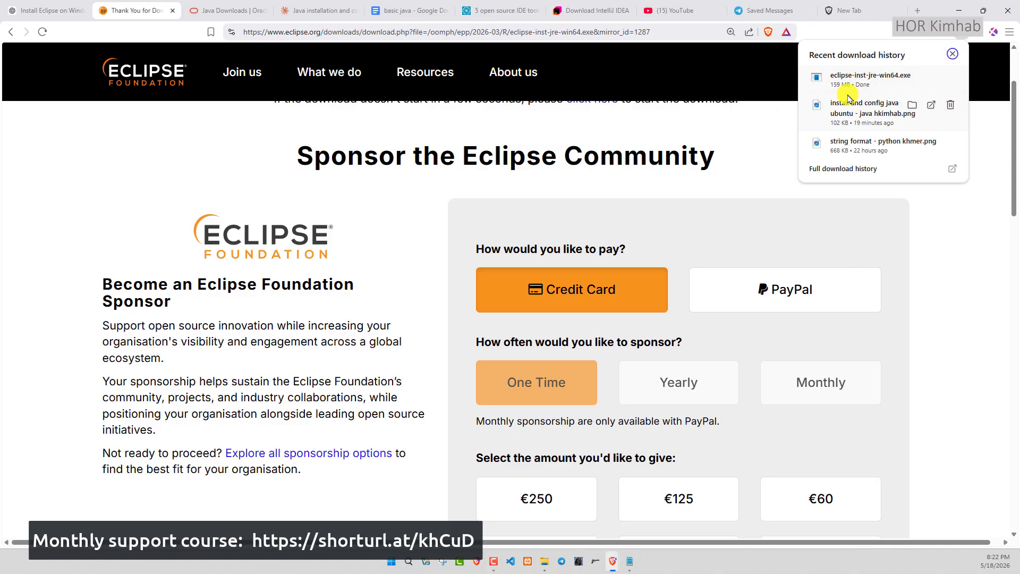
click(888, 81)
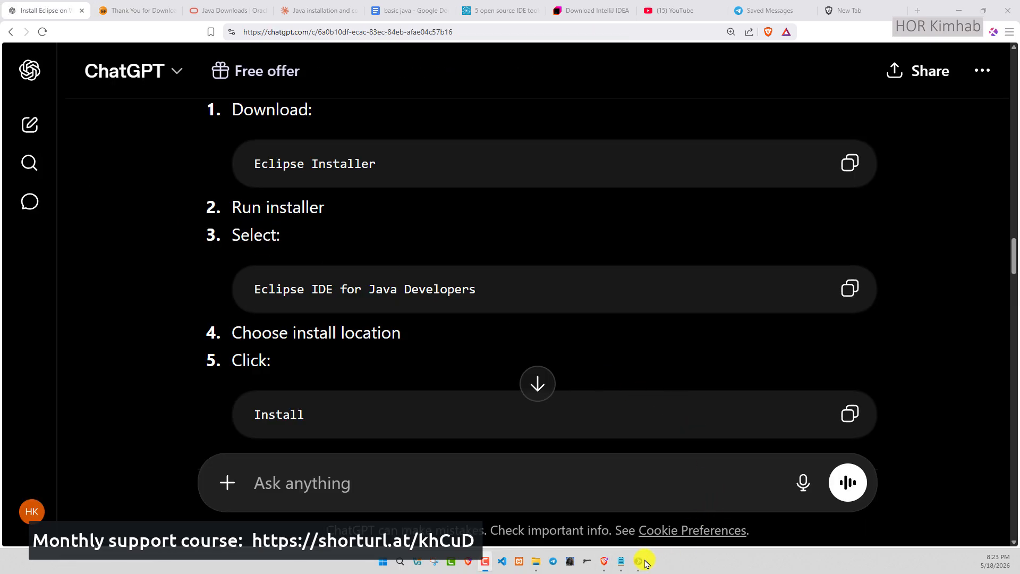
click(642, 561)
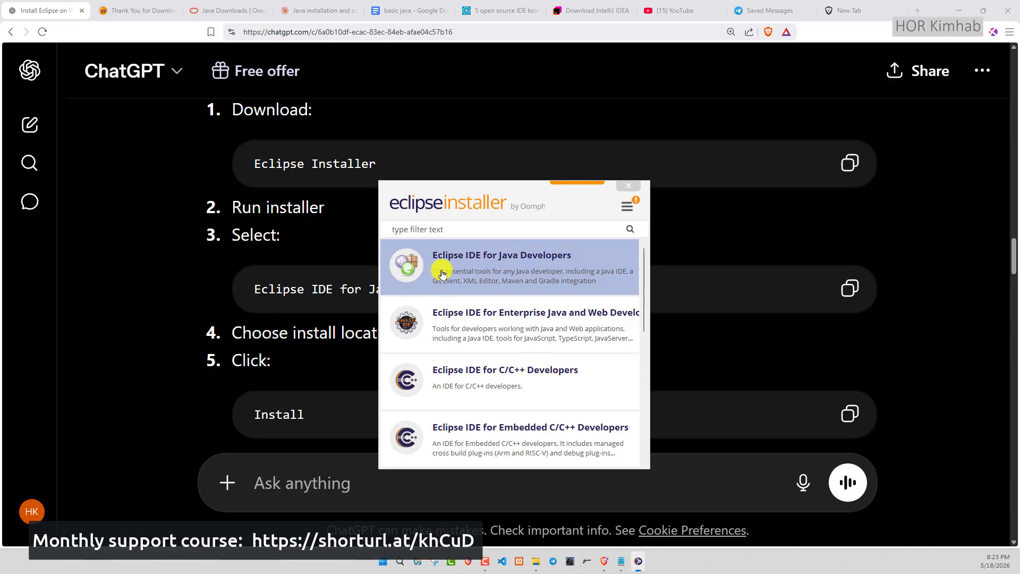
click(540, 271)
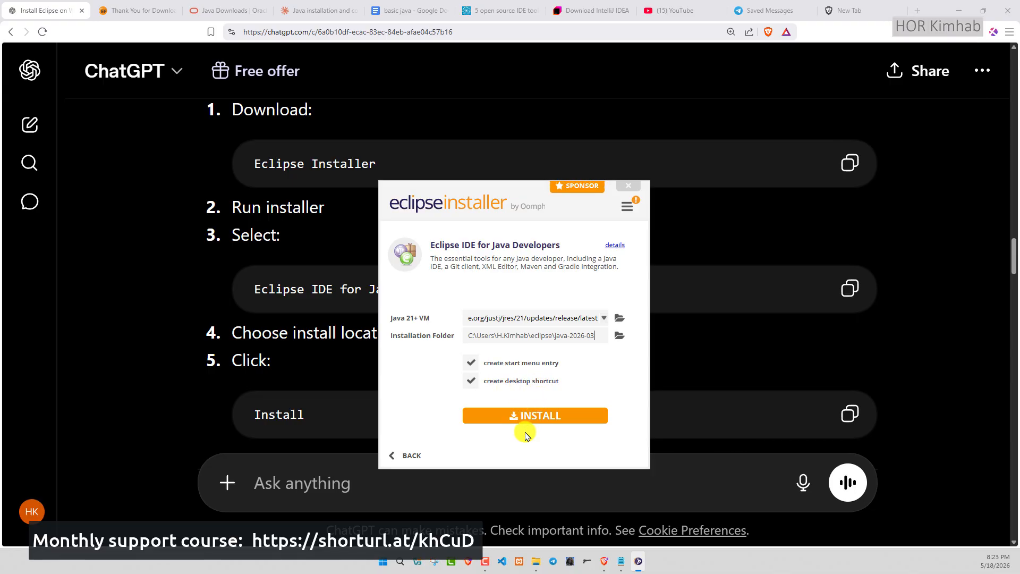
- Start installing Eclipse into the default java-2026-03 folder and accept the Eclipse Foundation Software User Agreement
click(523, 415)
scroll(258, 350, down, 5)
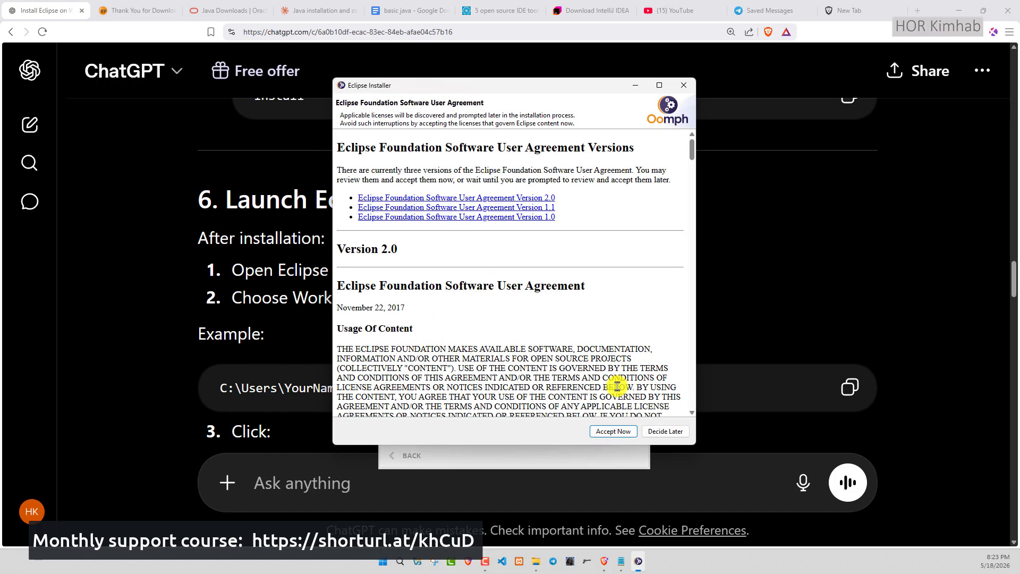
click(617, 432)
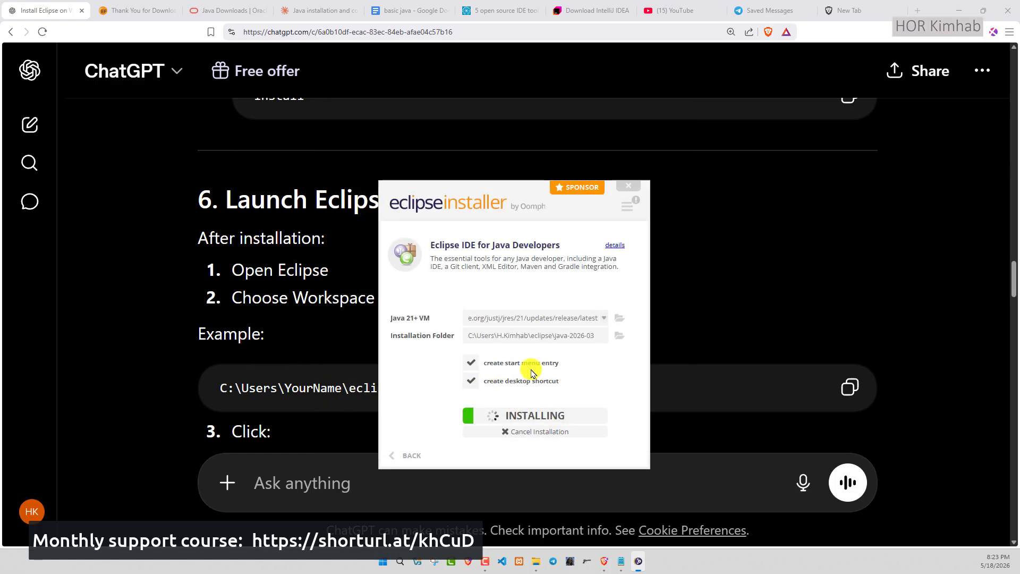
- Move the installer window aside and read ChatGPT's sections on launching Eclipse and configuring its installed JDK
drag(480, 190, 579, 146)
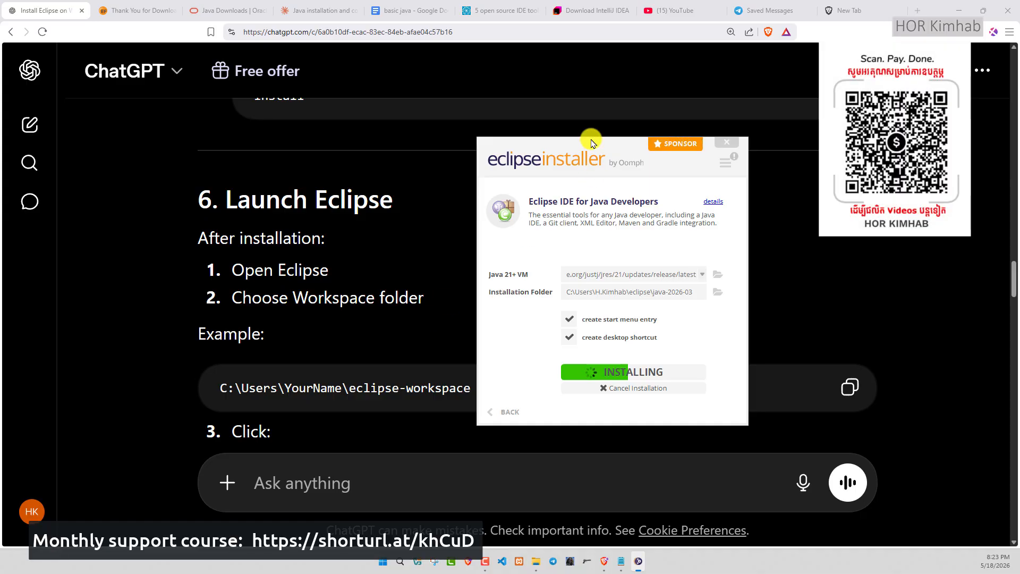
drag(590, 143, 708, 124)
scroll(505, 244, down, 3)
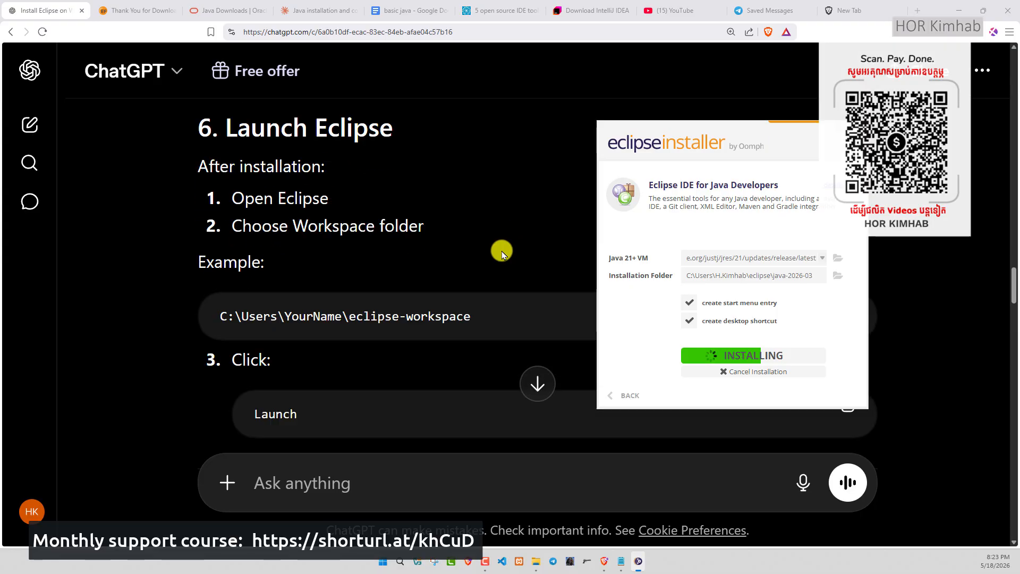
scroll(502, 254, down, 1)
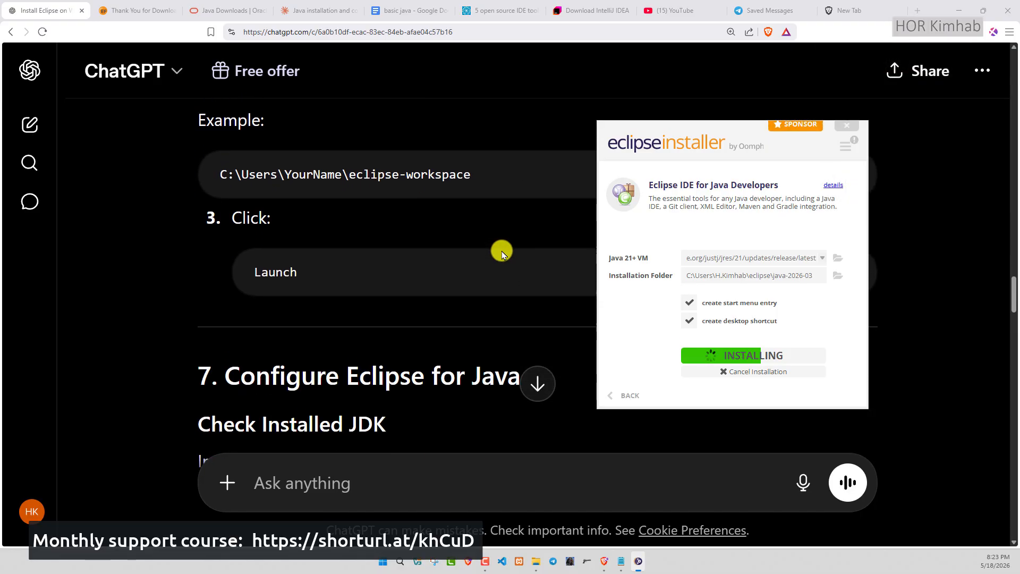
scroll(502, 254, down, 3)
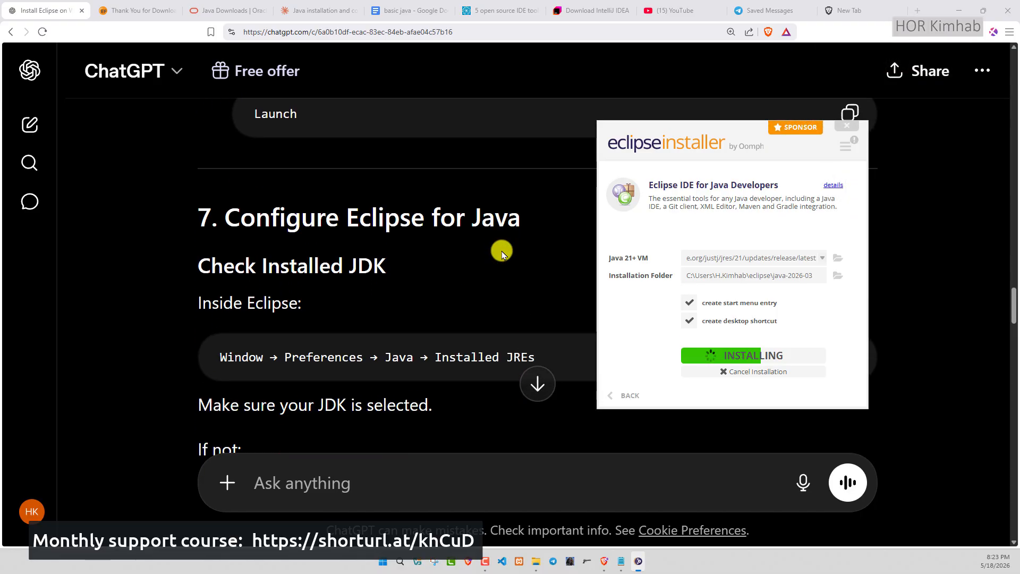
scroll(502, 254, down, 2)
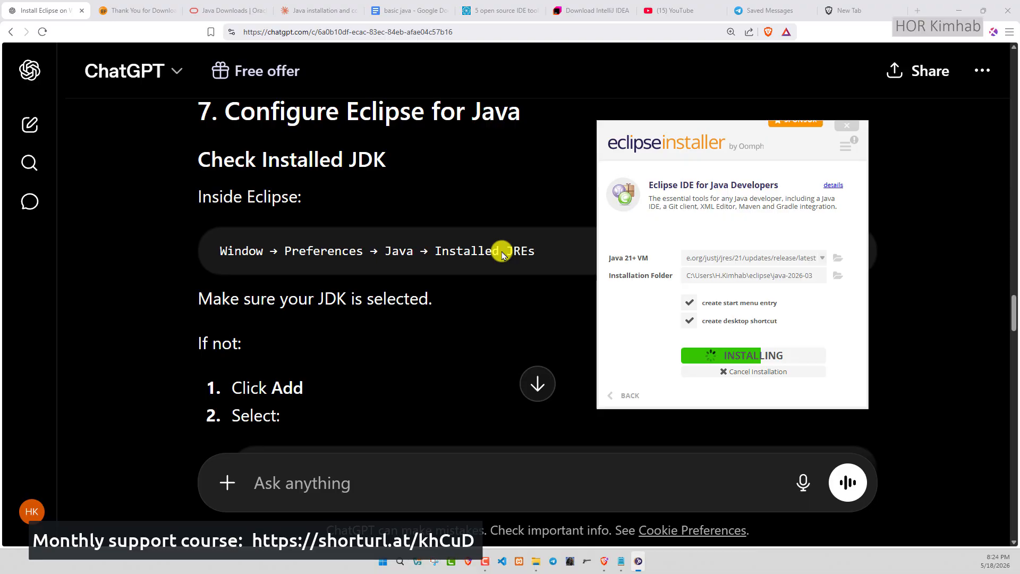
scroll(502, 254, down, 3)
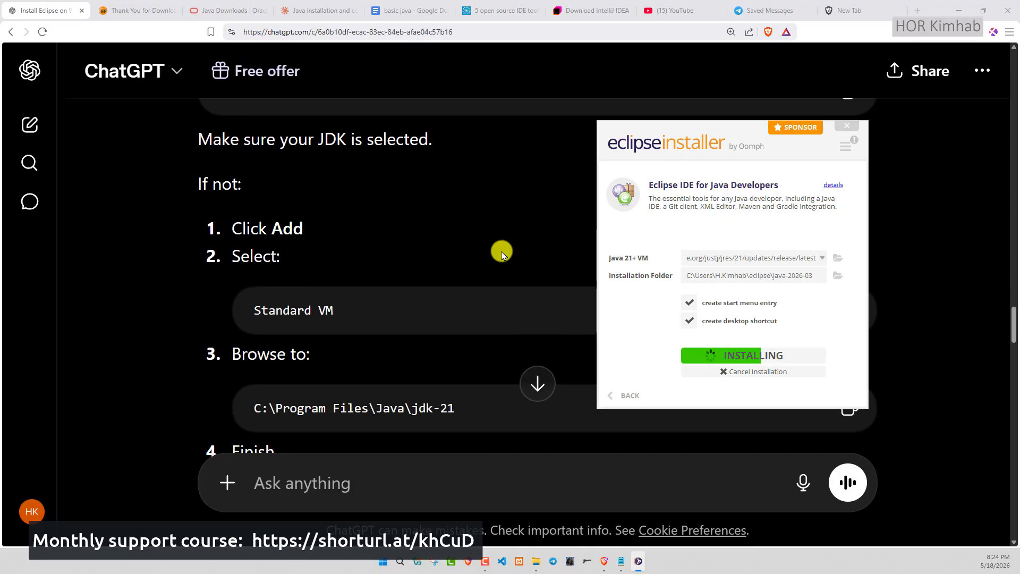
scroll(502, 254, down, 1)
scroll(502, 254, down, 3)
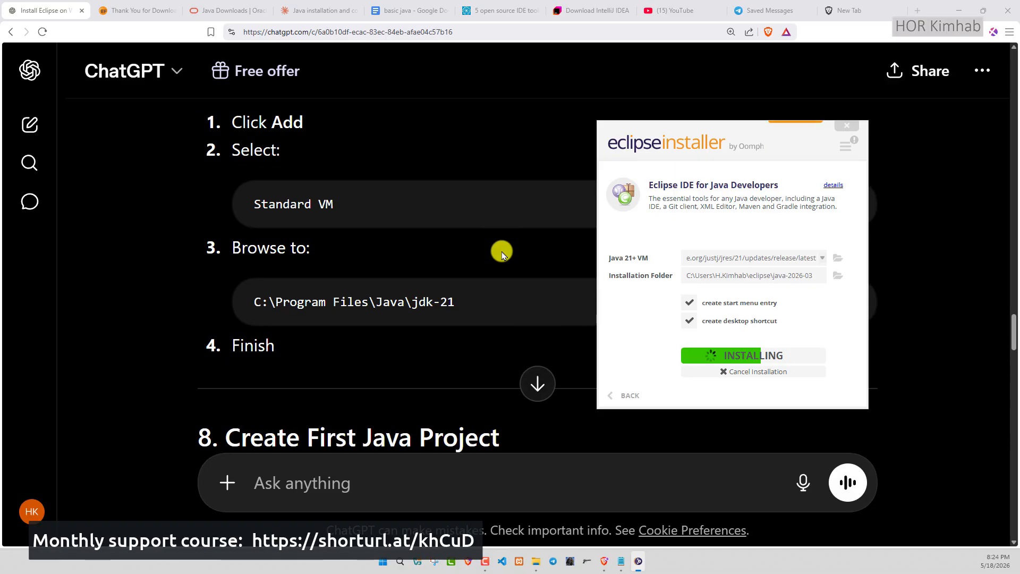
scroll(502, 254, up, 8)
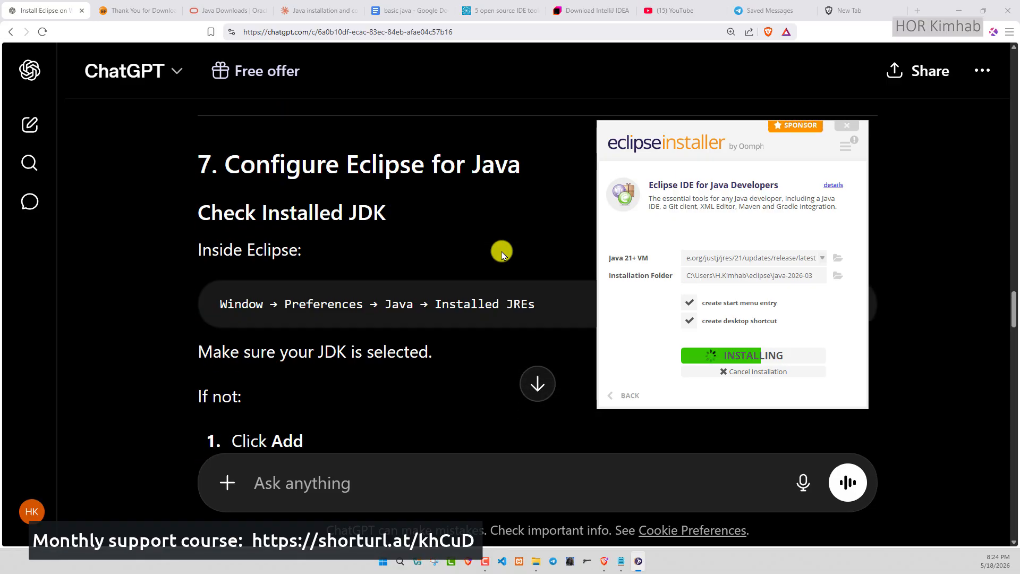
scroll(502, 254, down, 2)
scroll(502, 254, up, 2)
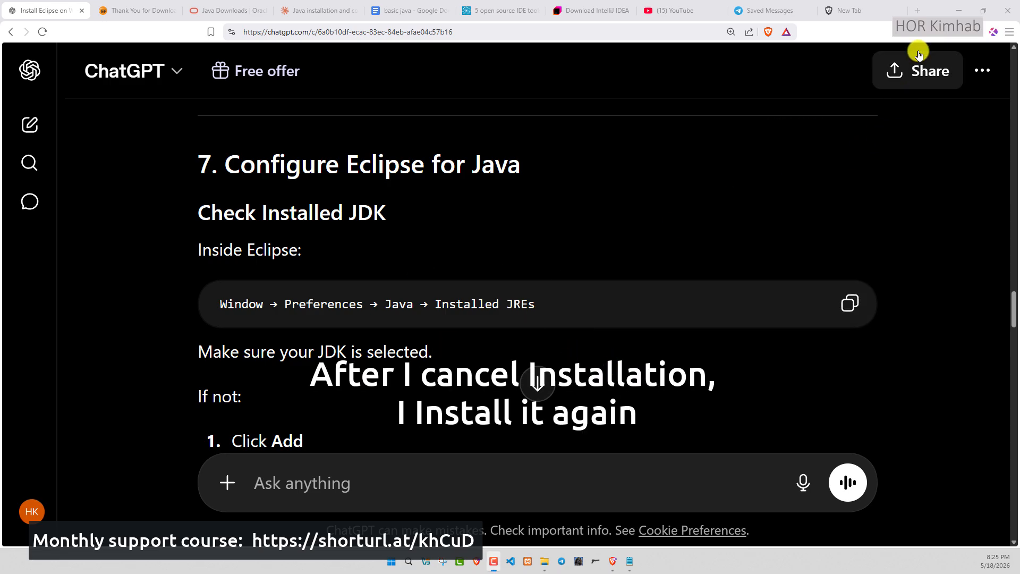
- Relaunch the downloaded Eclipse installer and select the Eclipse IDE for Java Developers package again
click(963, 31)
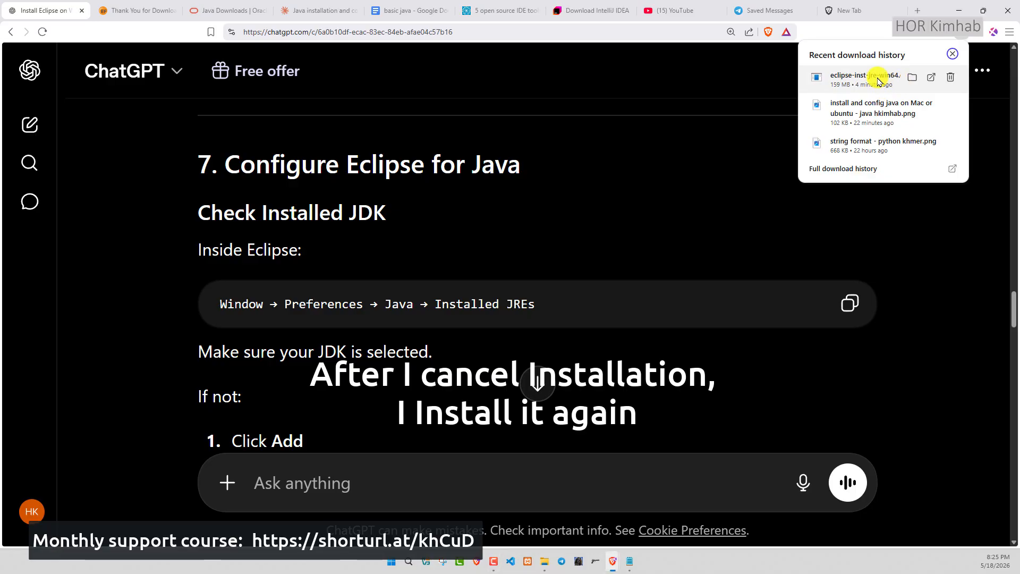
click(878, 81)
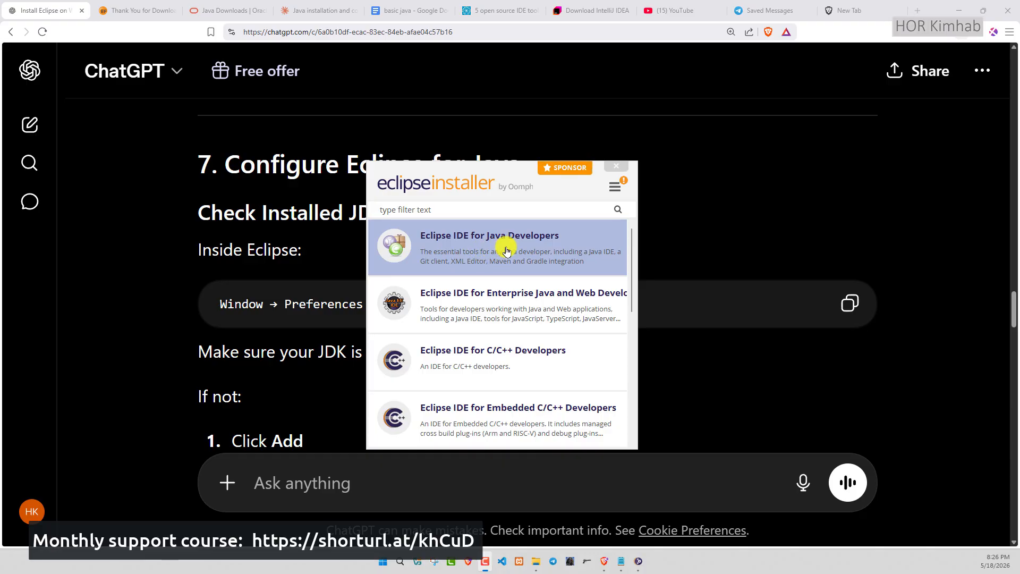
click(507, 251)
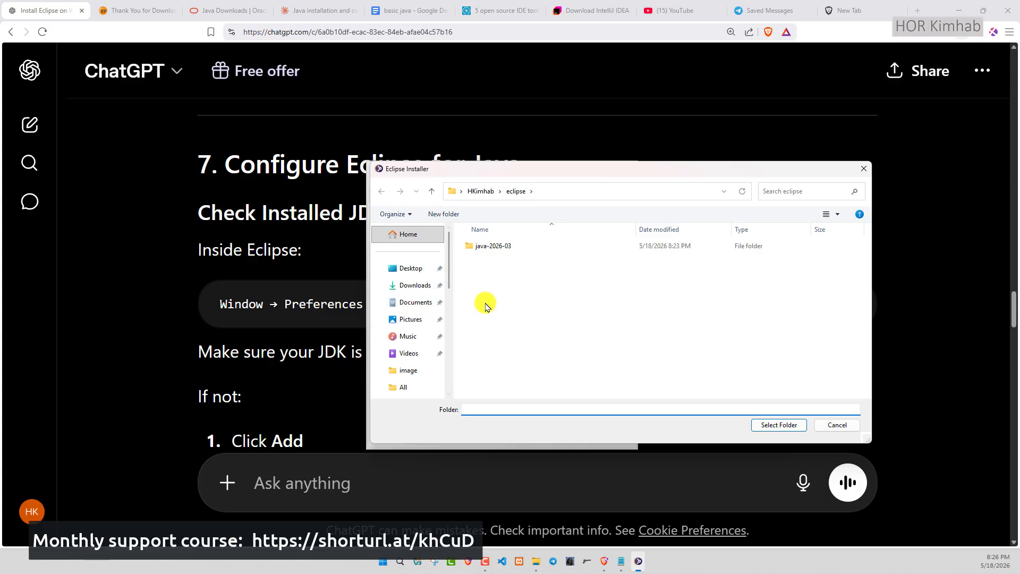
- Create a folder named eclipse on drive D as the installation folder and start the installation
drag(617, 174, 598, 242)
scroll(409, 394, down, 5)
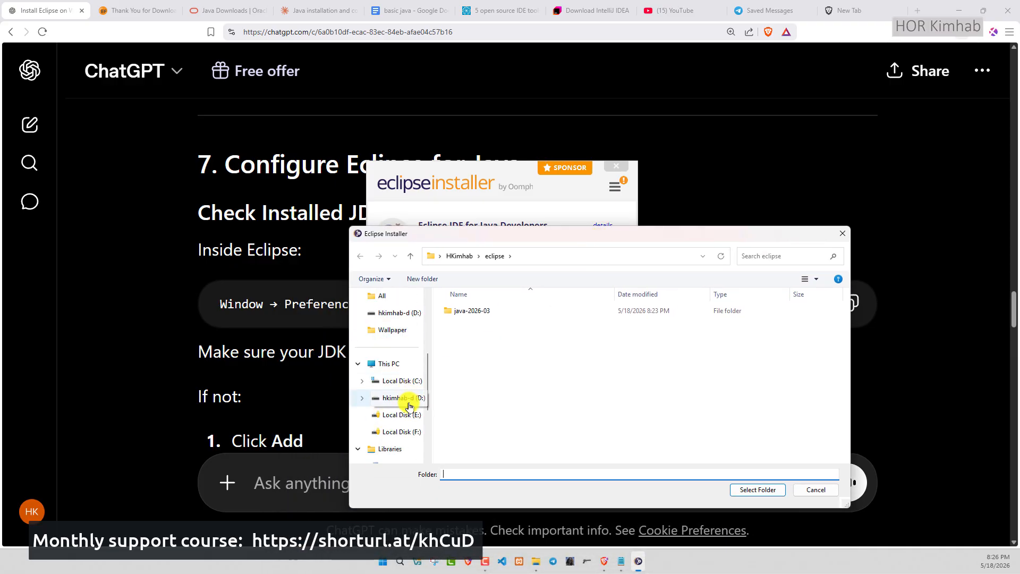
click(402, 399)
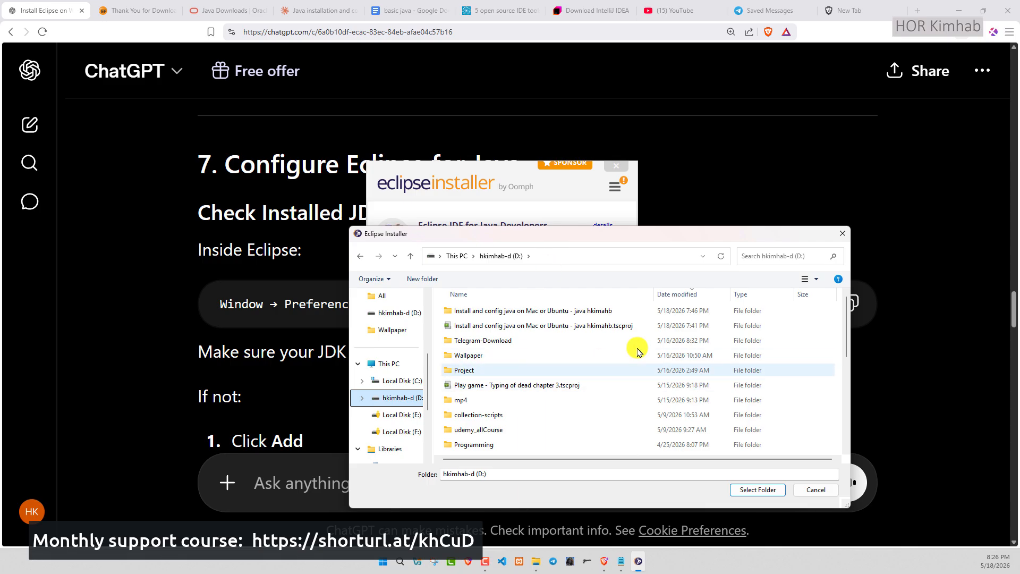
click(425, 278)
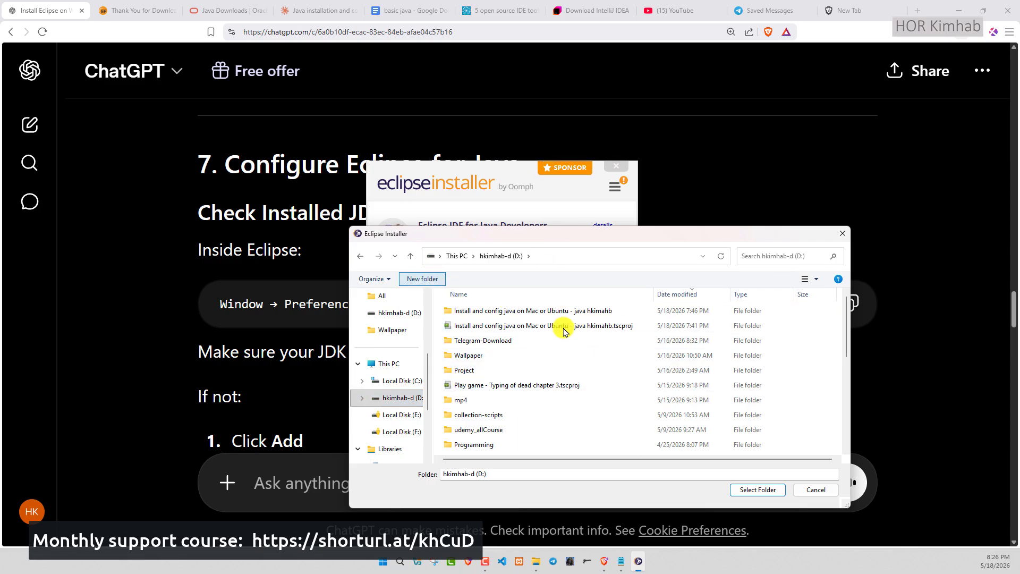
drag(559, 235, 672, 114)
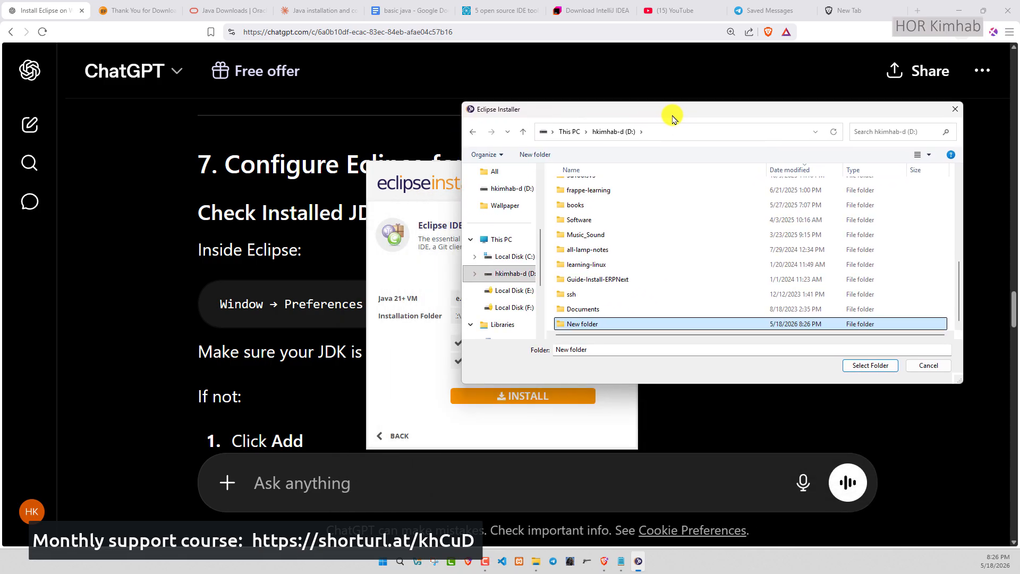
click(598, 328)
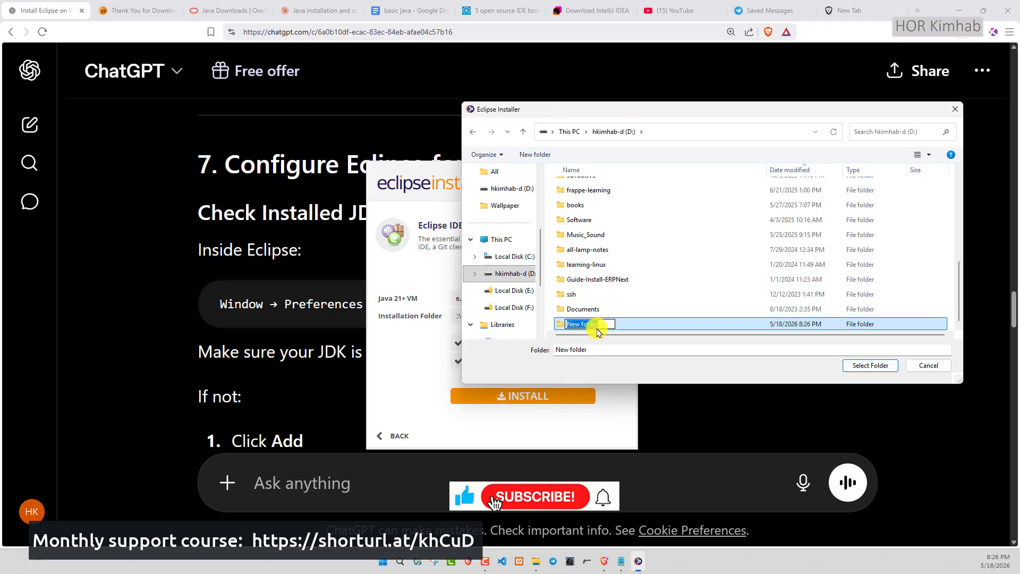
text(e)
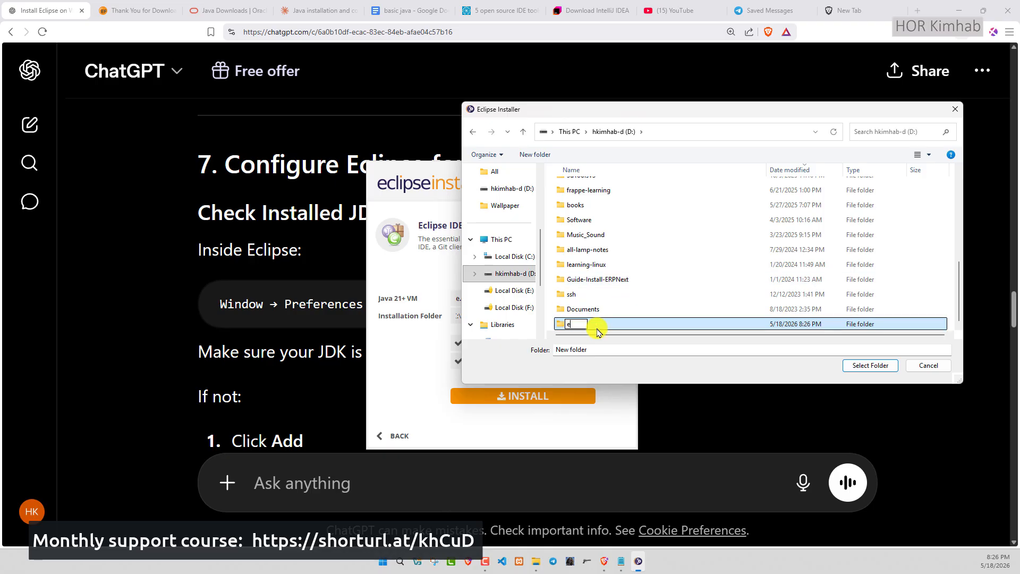
text(clipse)
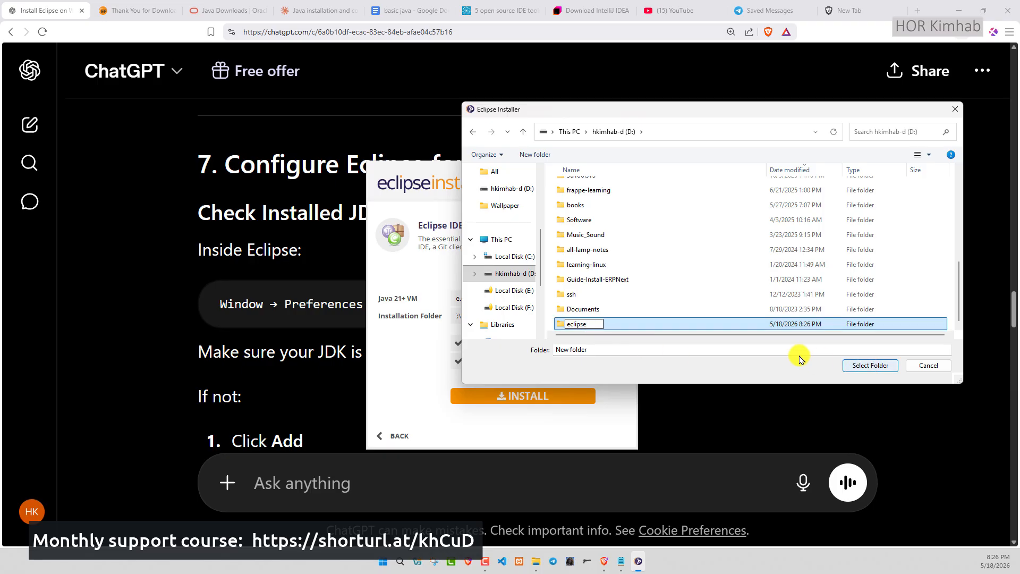
click(850, 365)
click(866, 365)
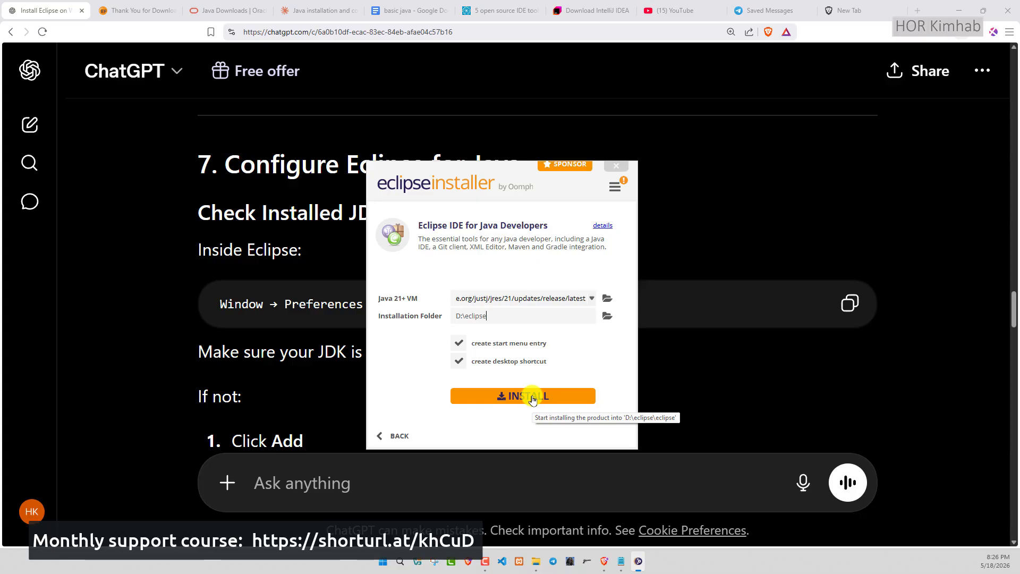
click(533, 398)
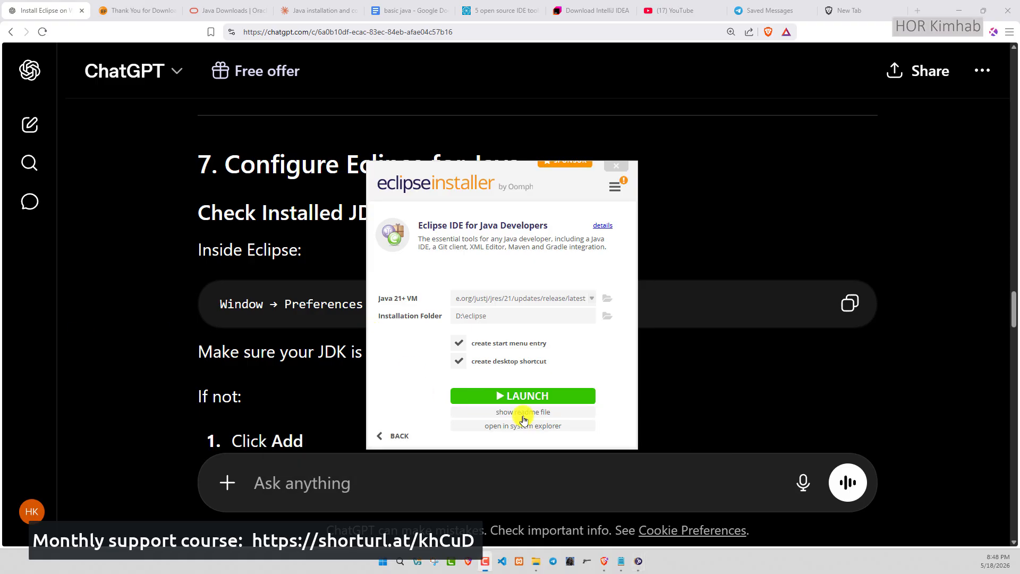
- Launch the installed Eclipse IDE with a new folder named eclipse-workspace on drive D as its workspace
click(546, 398)
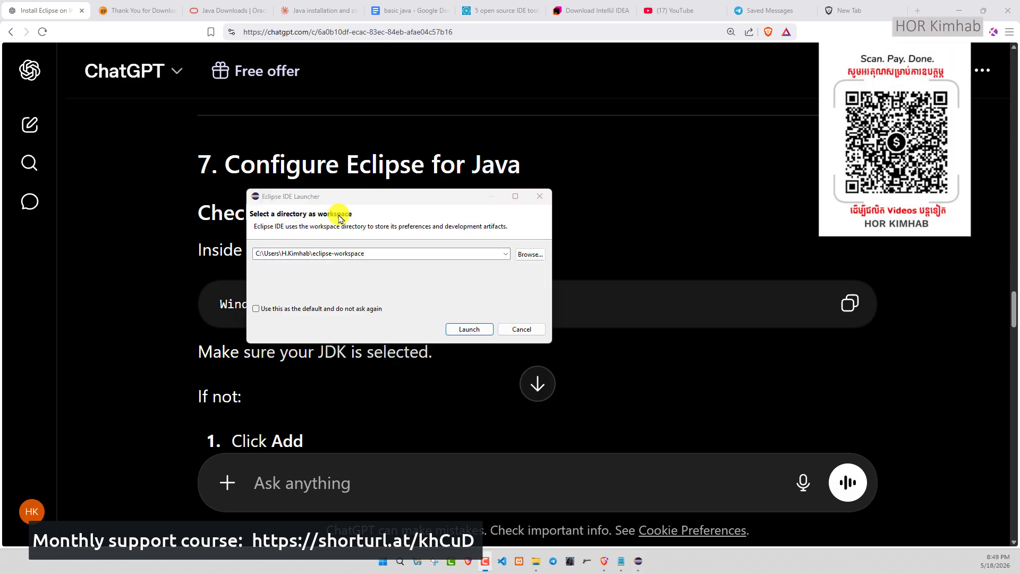
click(530, 255)
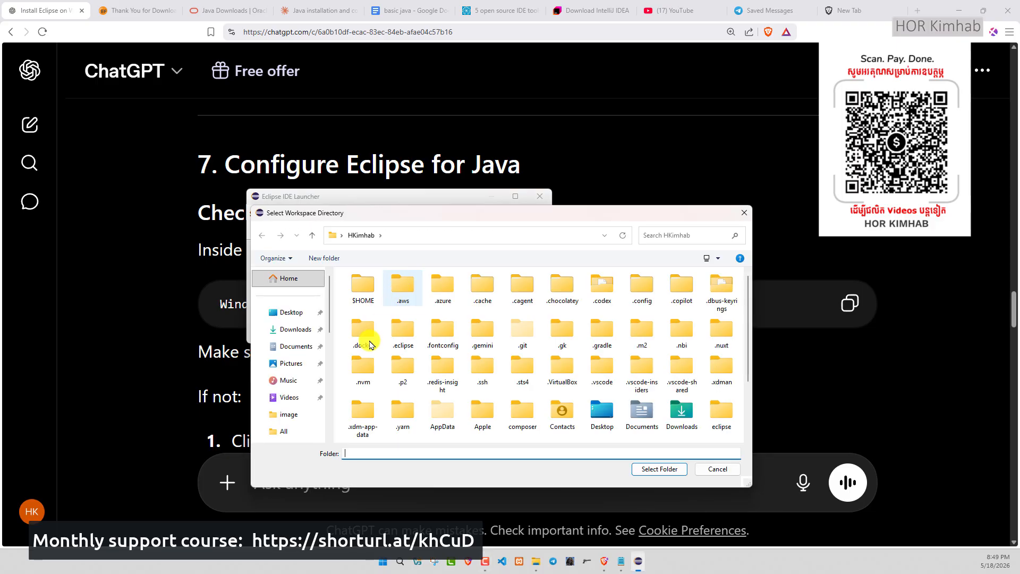
scroll(288, 363, down, 5)
click(300, 326)
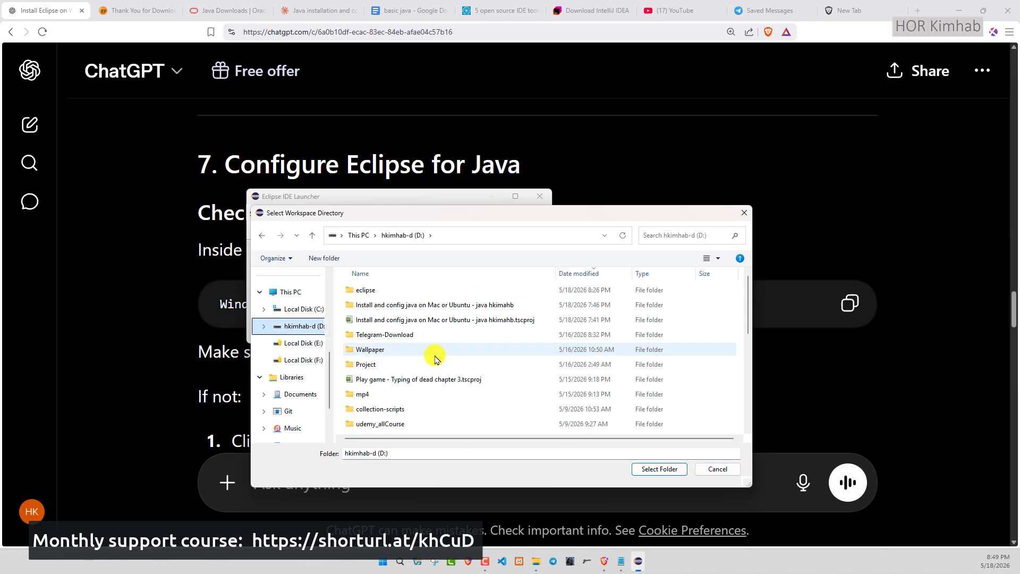
drag(480, 211, 632, 154)
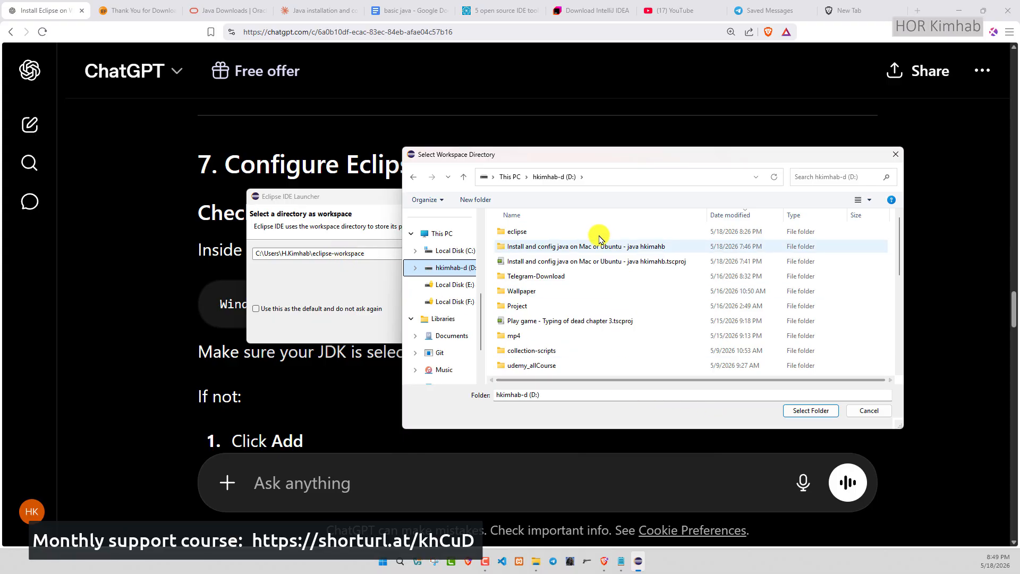
click(477, 198)
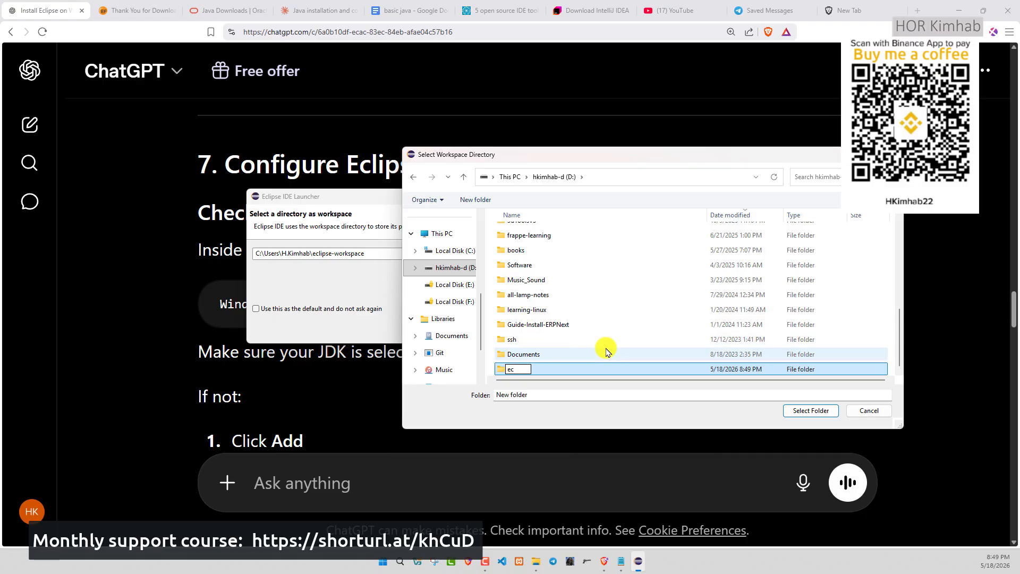
text(el)
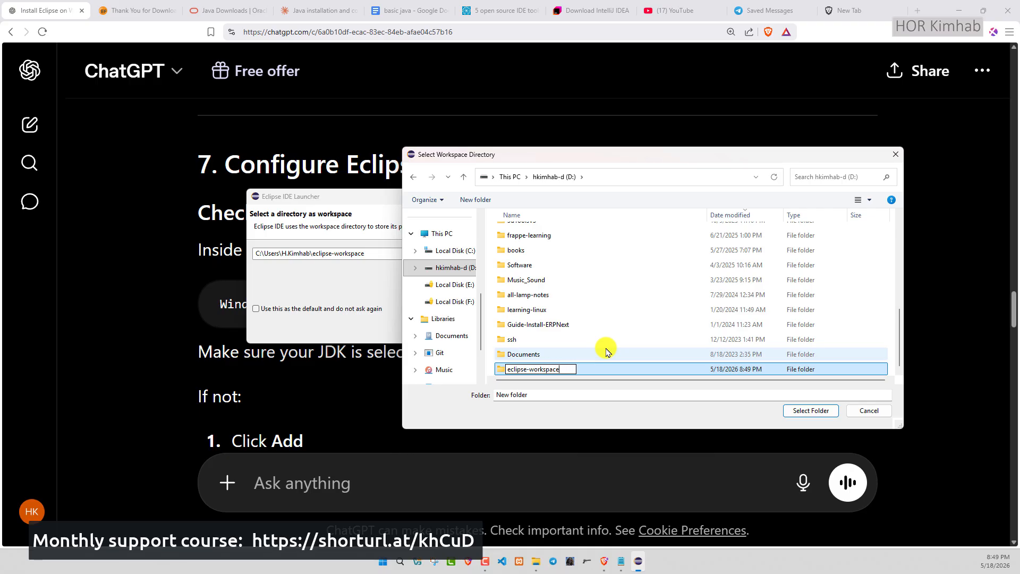
key(Return)
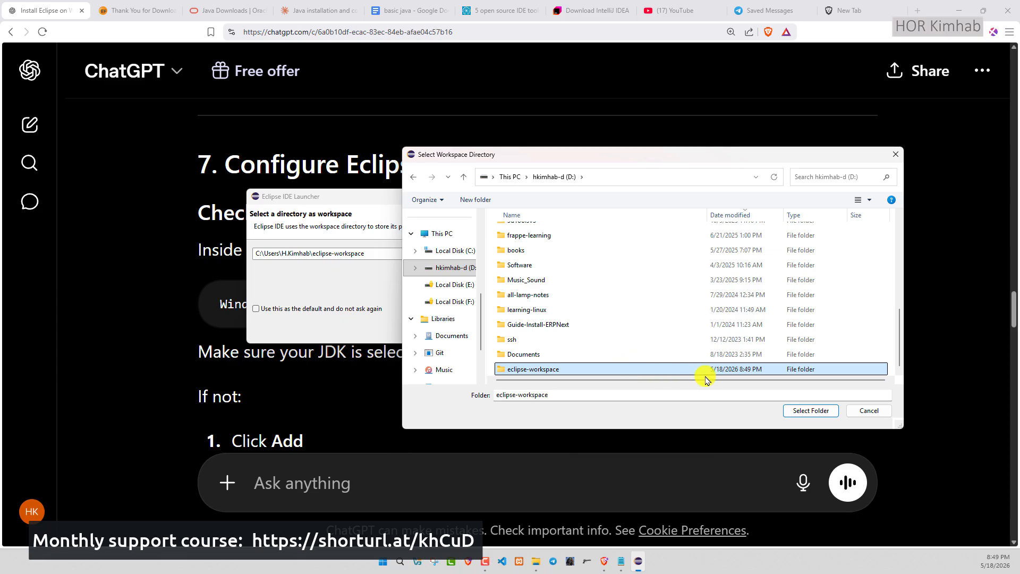
click(825, 413)
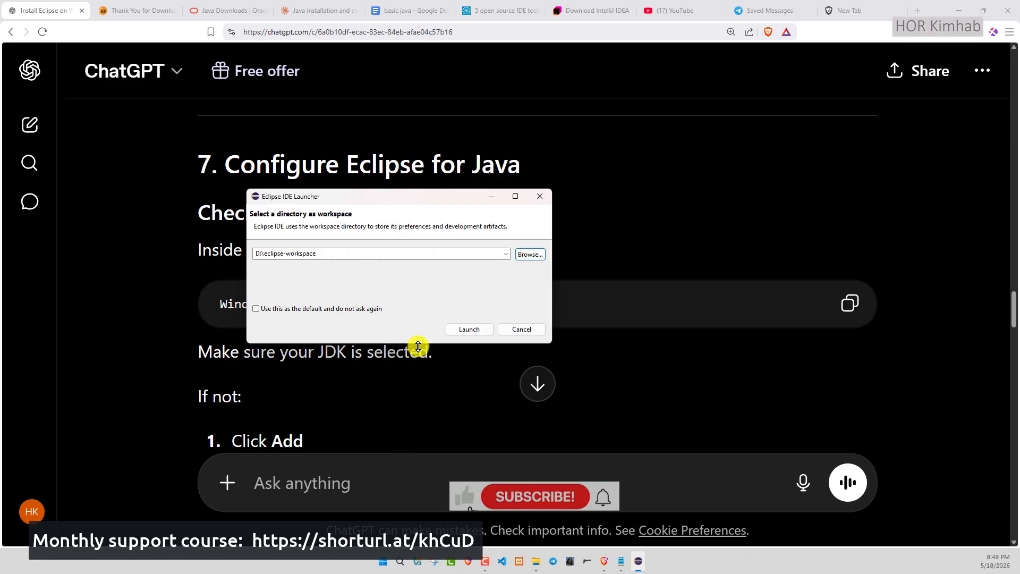
click(475, 330)
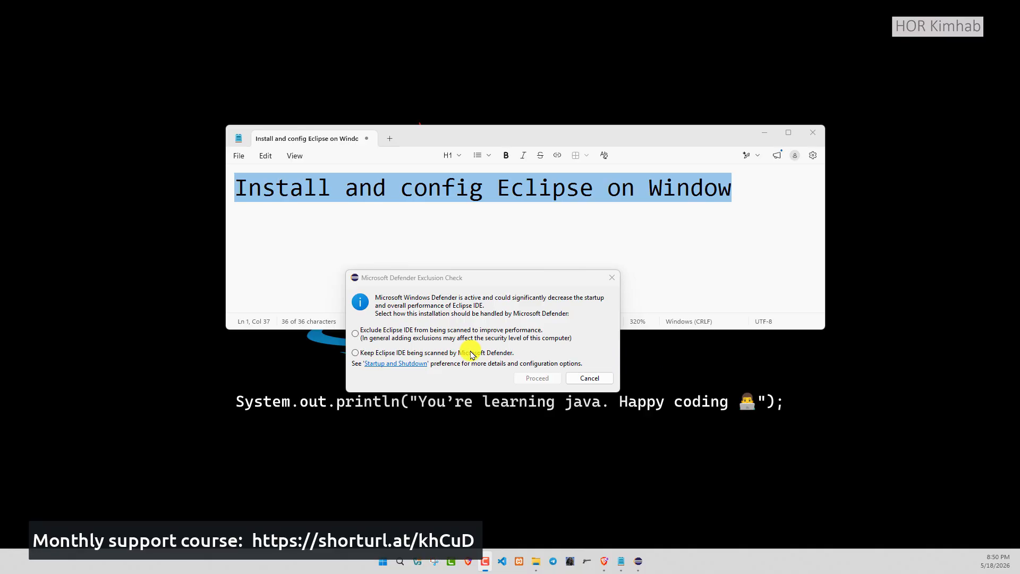
- Exclude Eclipse IDE from Microsoft Defender scanning and proceed
click(370, 345)
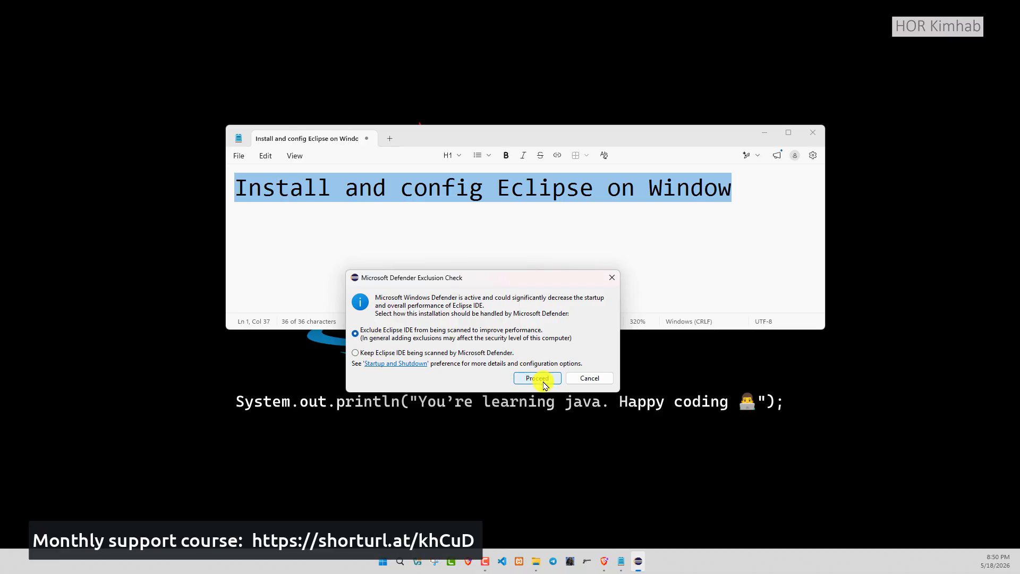
click(543, 382)
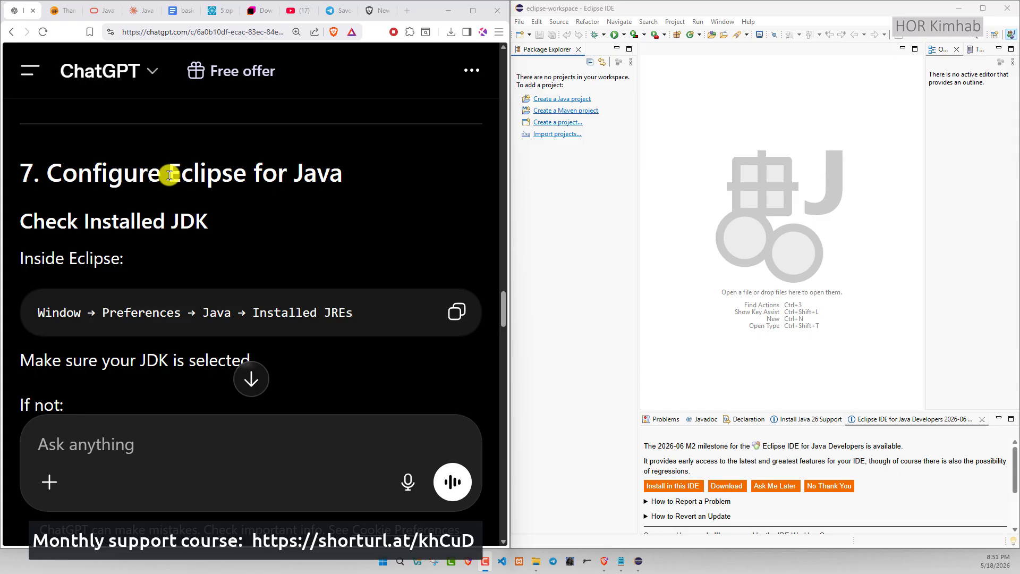
- Make jdk-26.0.1 the default among Eclipse's installed JREs in the Java preferences and apply the change
scroll(234, 229, down, 1)
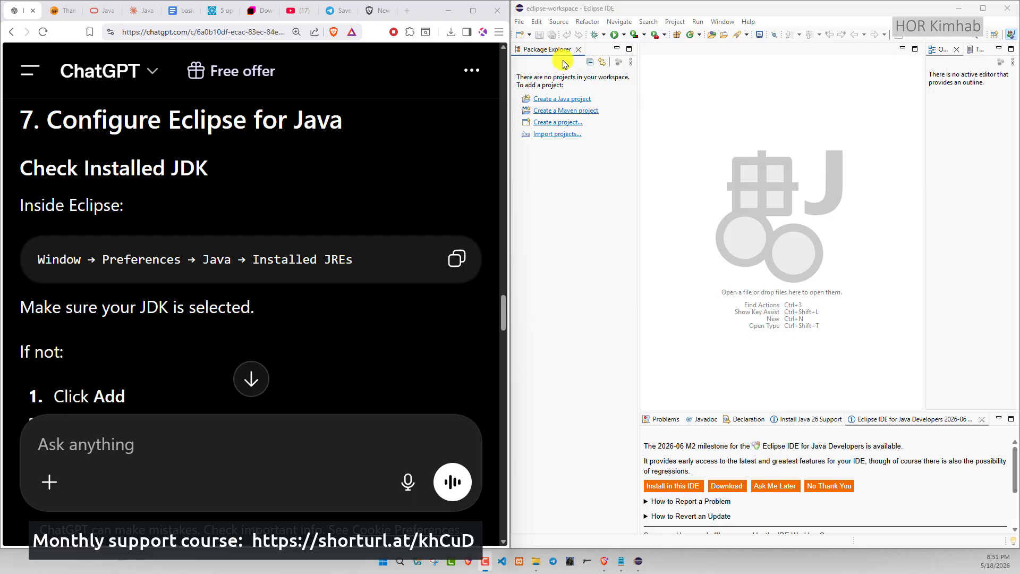
click(721, 22)
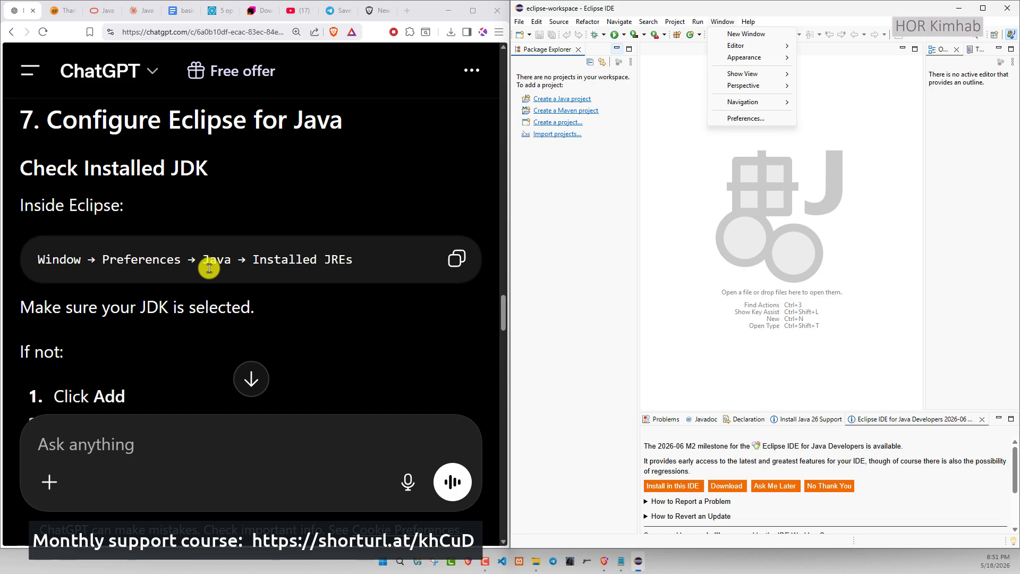
click(740, 120)
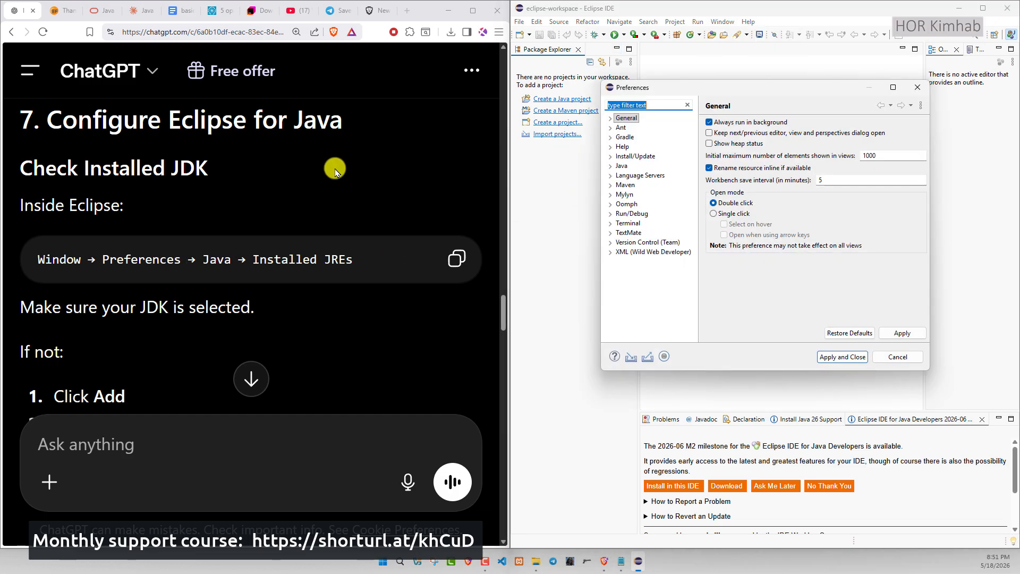
drag(663, 87, 539, 90)
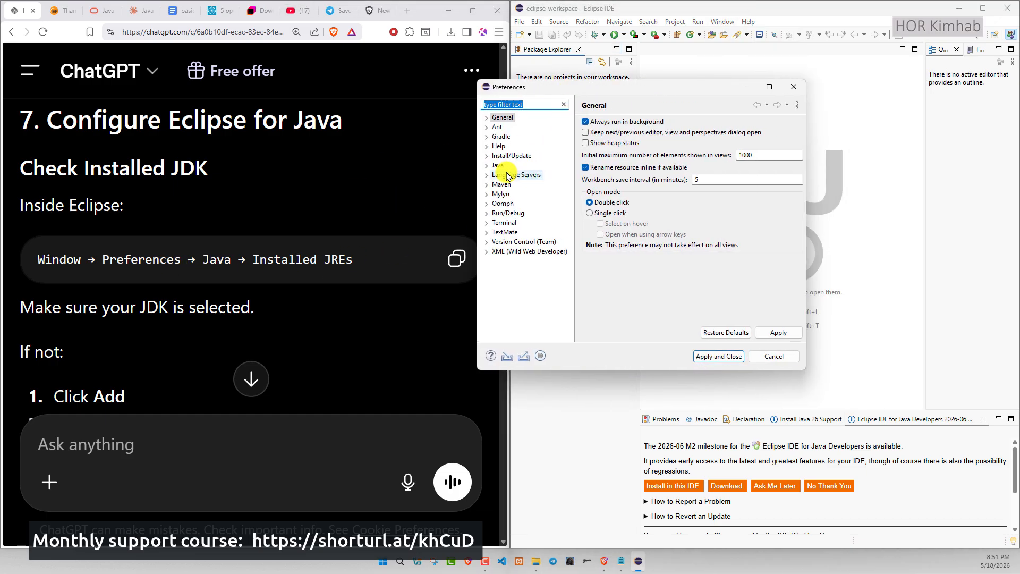
click(486, 166)
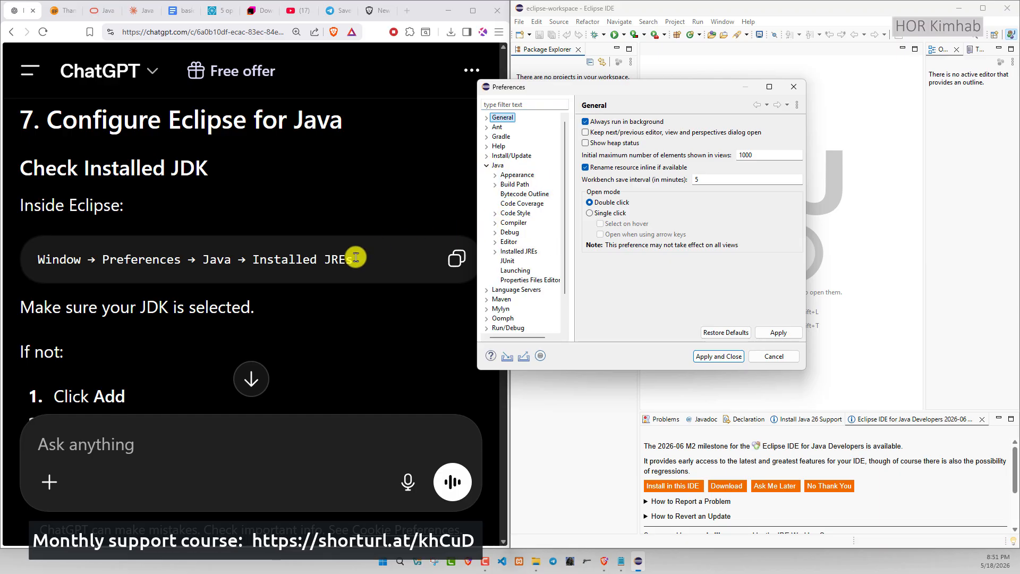
click(519, 251)
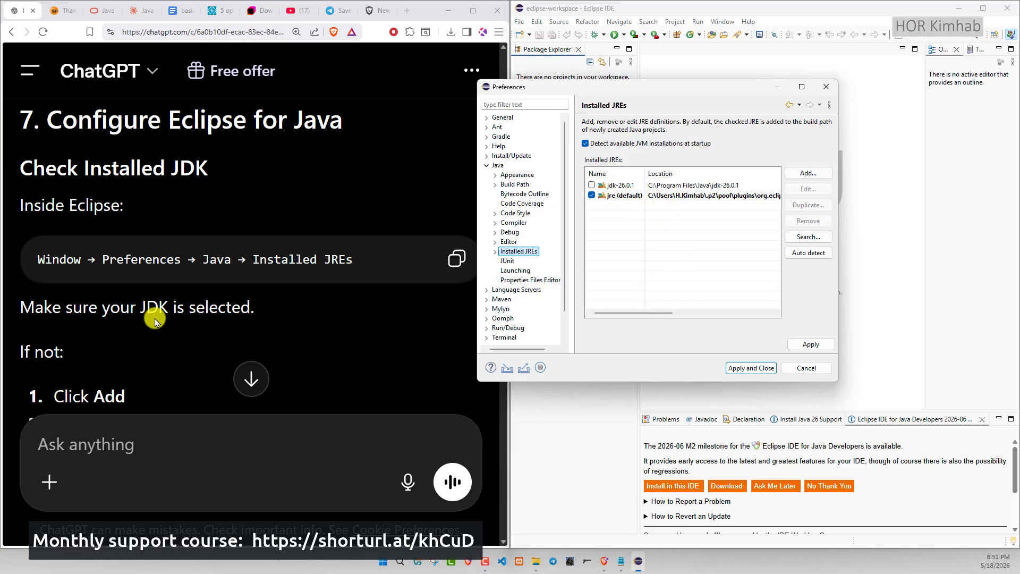
click(591, 185)
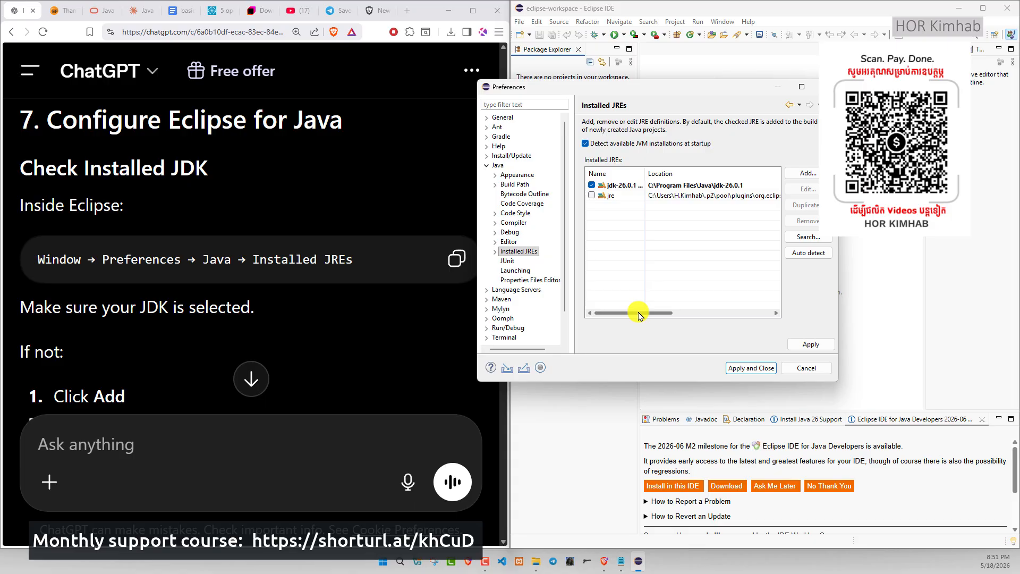
drag(639, 313, 604, 299)
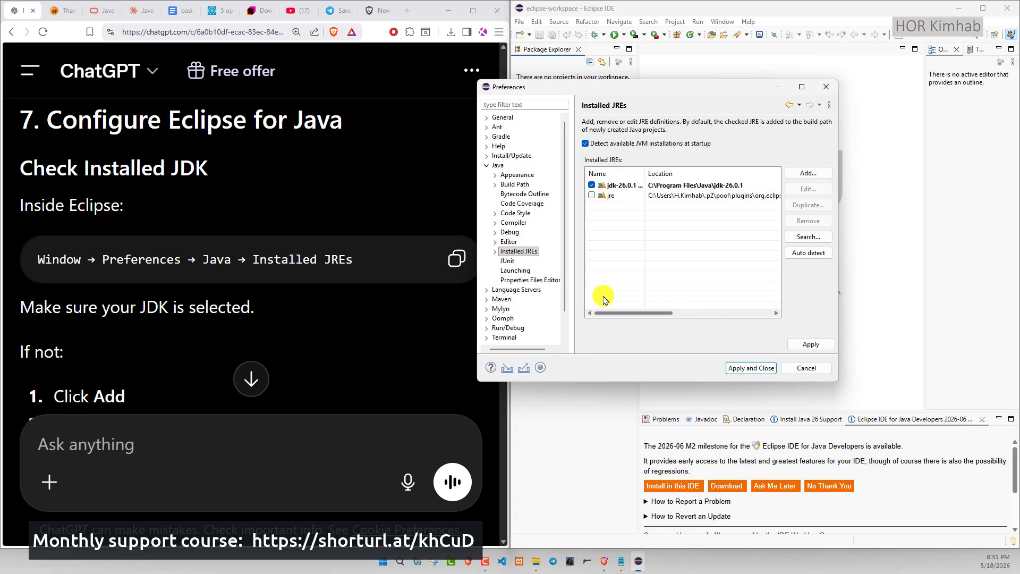
click(814, 347)
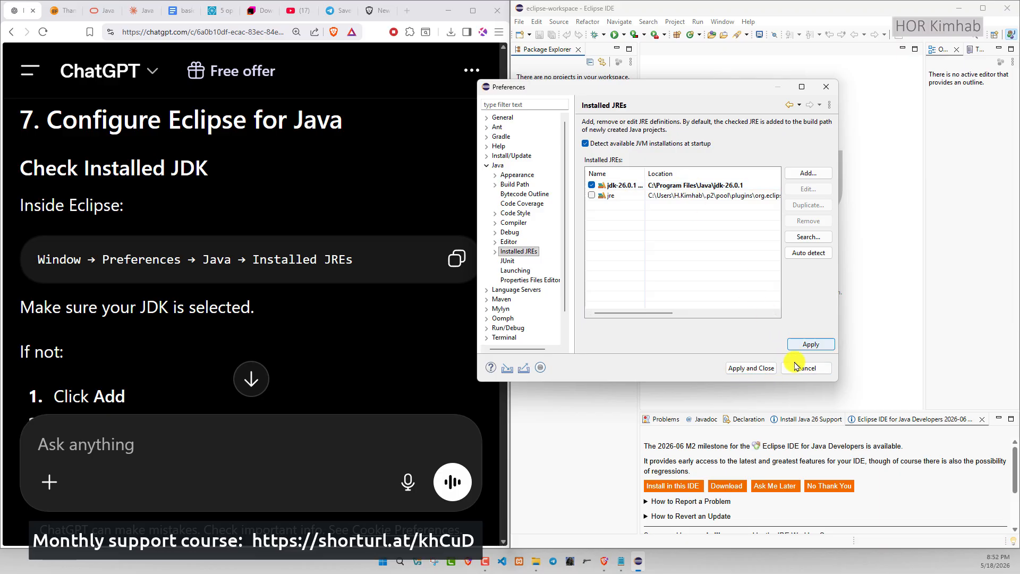
click(751, 368)
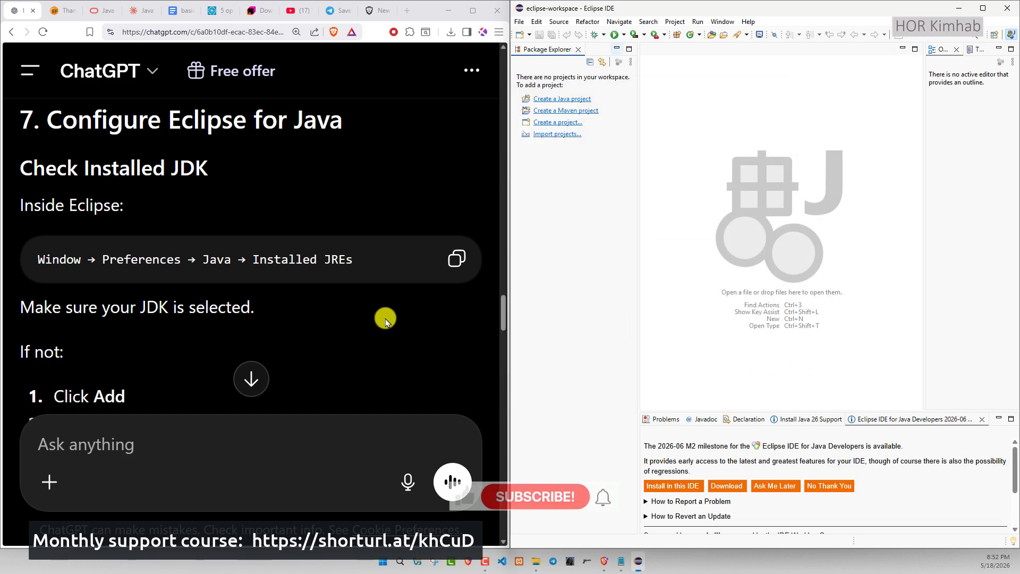
- Read ChatGPT's instructions for adding a JDK manually and for creating the first Java project
scroll(202, 306, down, 3)
scroll(202, 307, up, 2)
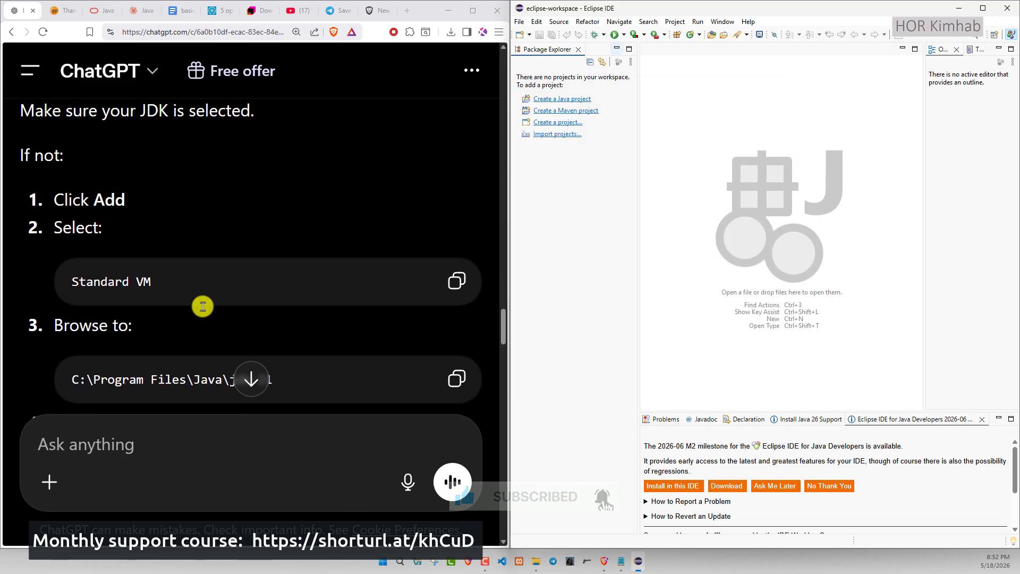
scroll(172, 228, down, 1)
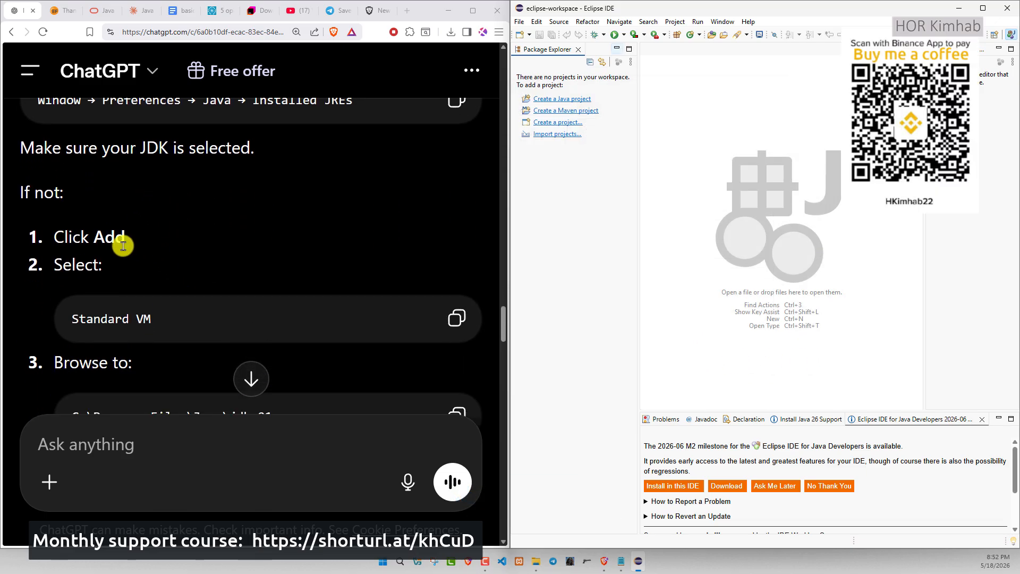
scroll(123, 245, down, 1)
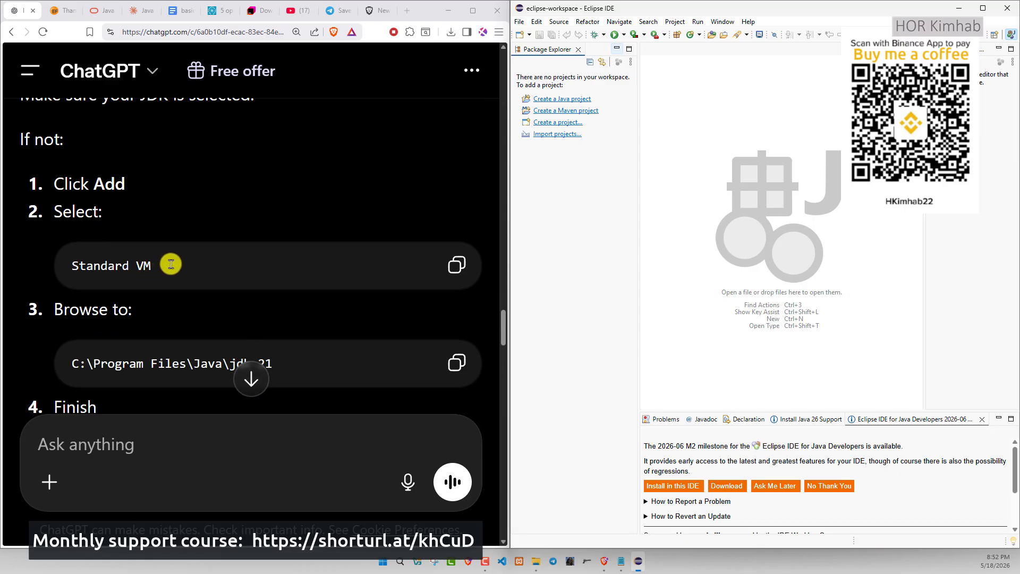
scroll(159, 256, up, 1)
scroll(162, 255, down, 2)
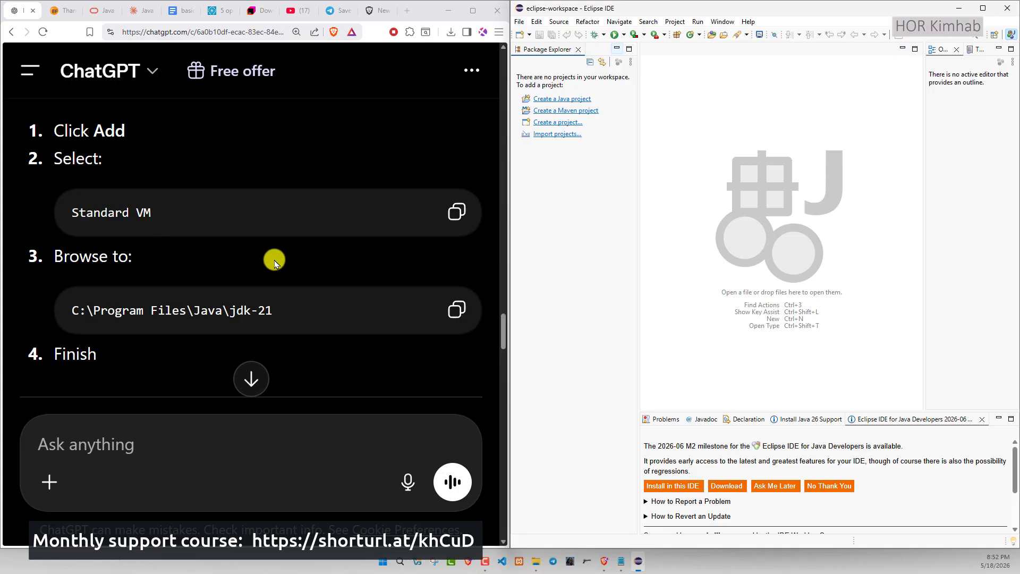
scroll(274, 262, down, 4)
scroll(212, 282, down, 2)
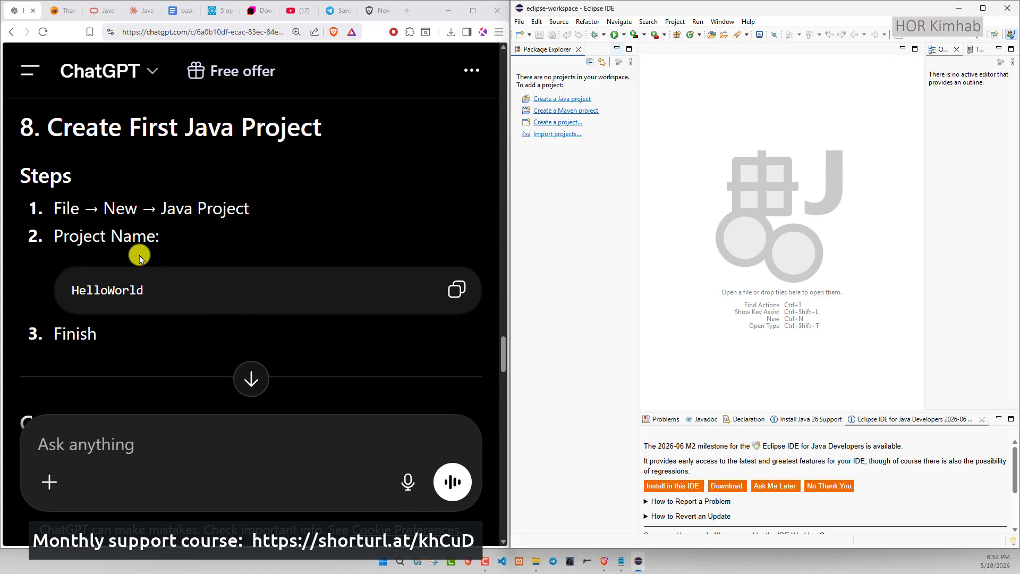